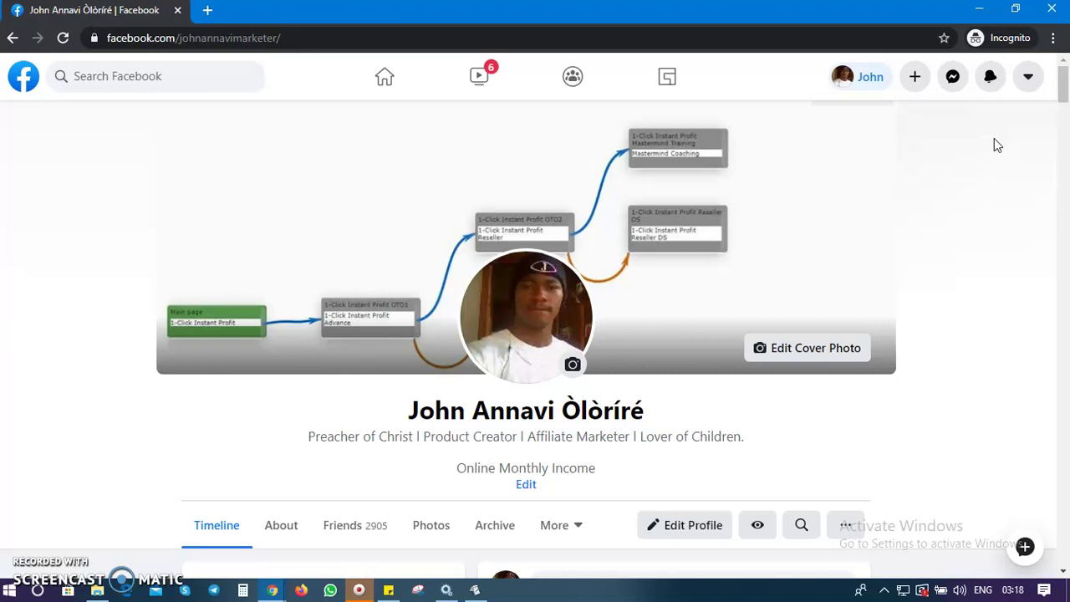
Step: Close the Facebook window, switch to the WarriorPlus dashboard and close the Screencast-O-Matic account page
{"action": "left_click", "coordinate": [1065, 79]}
{"action": "left_click", "coordinate": [1051, 18]}
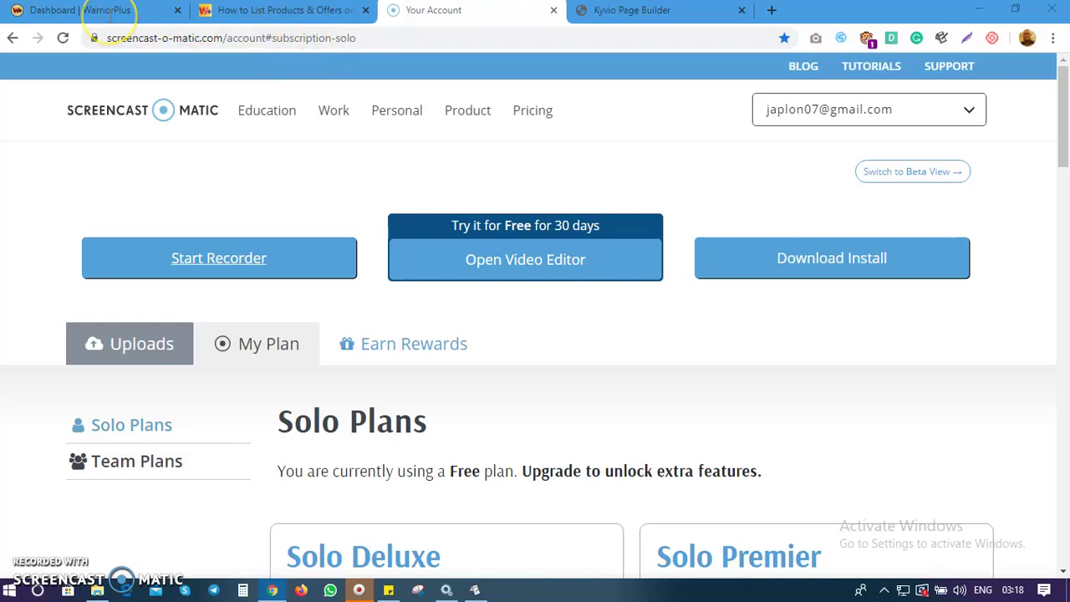
{"action": "left_click", "coordinate": [112, 10]}
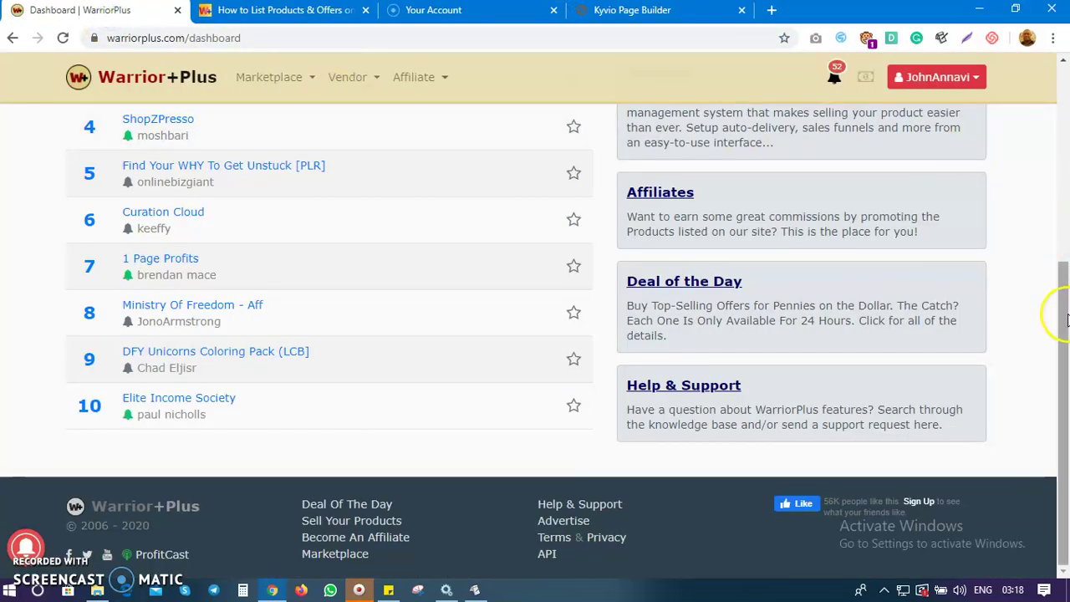
{"action": "left_click_drag", "start_coordinate": [1061, 310], "coordinate": [1066, 77]}
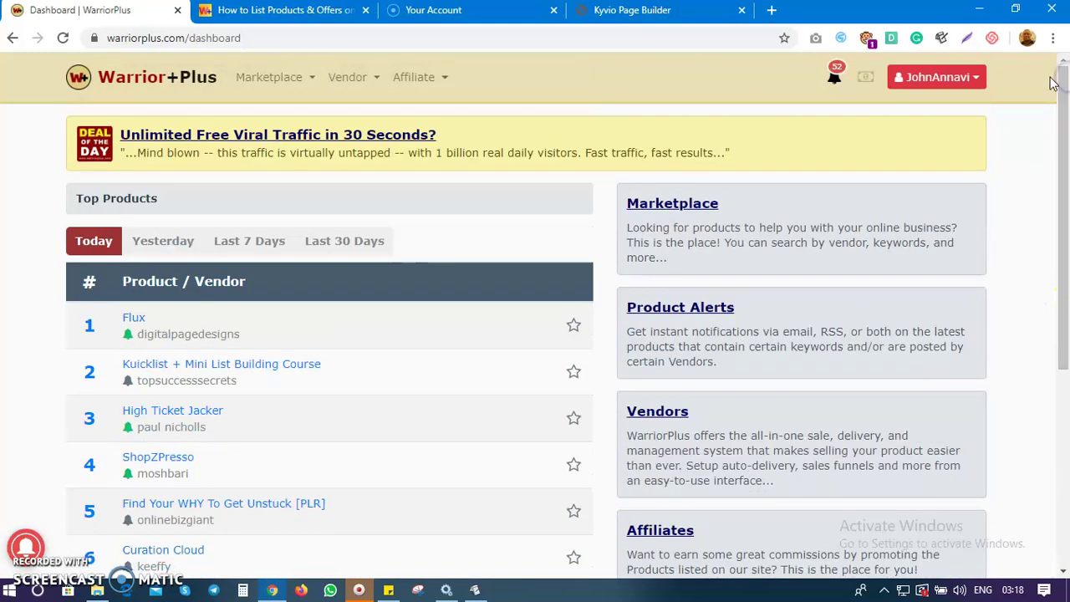
{"action": "left_click", "coordinate": [553, 10]}
Step: Look over the dashboard's Vendor and Affiliate options and the Top Products list for today
{"action": "mouse_move", "coordinate": [436, 81]}
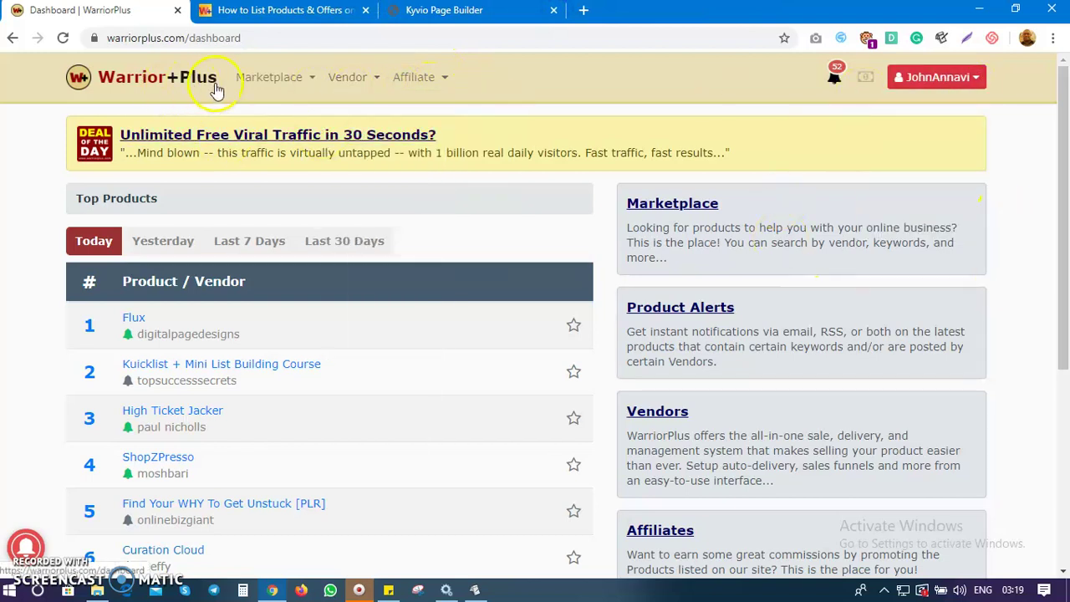
{"action": "mouse_move", "coordinate": [919, 75]}
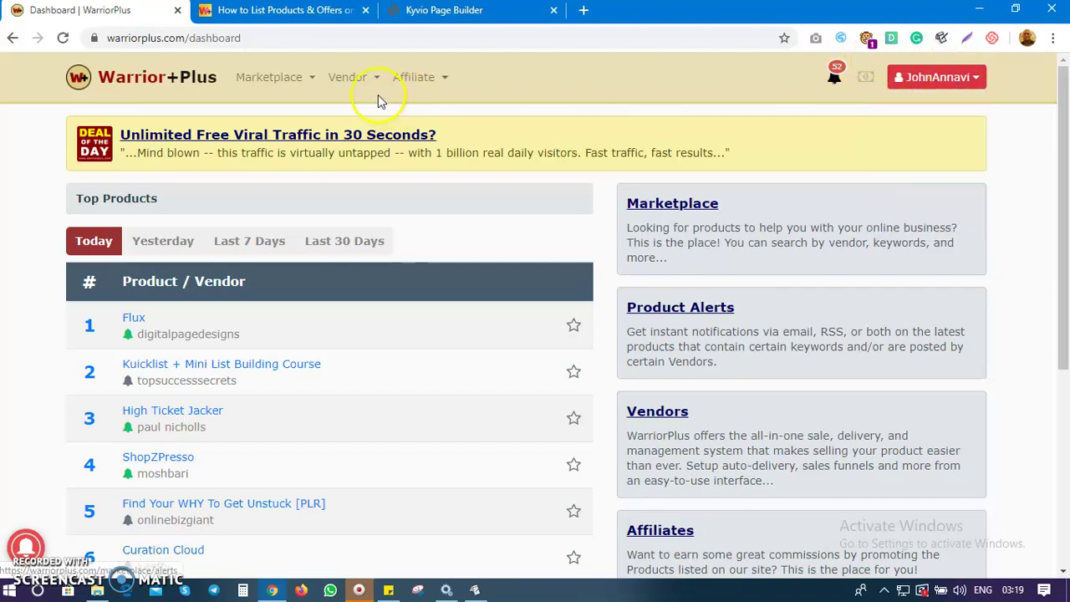
{"action": "mouse_move", "coordinate": [348, 83]}
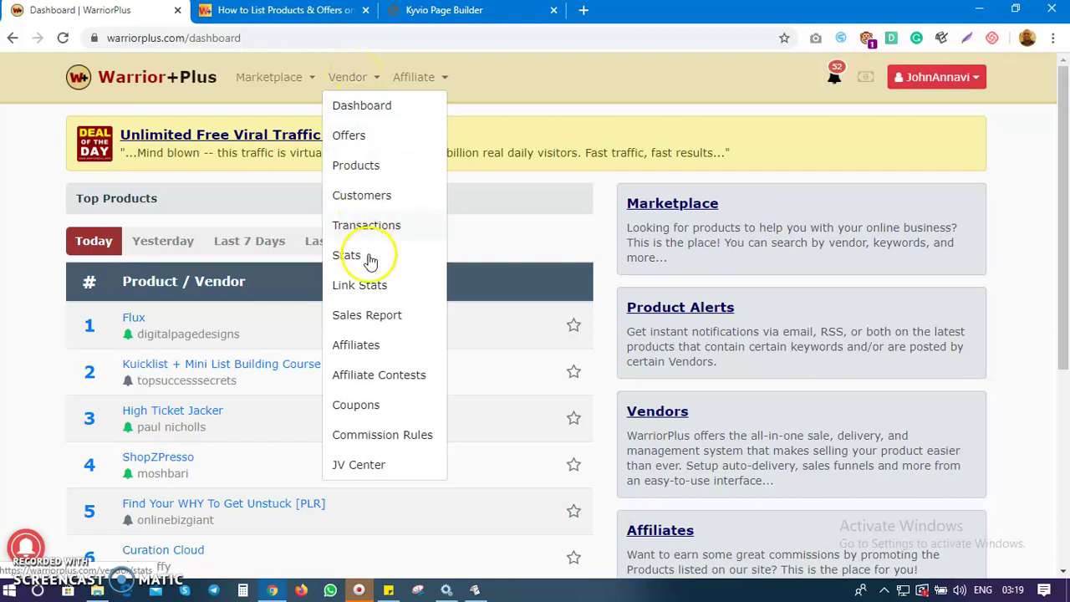
{"action": "left_click", "coordinate": [423, 77]}
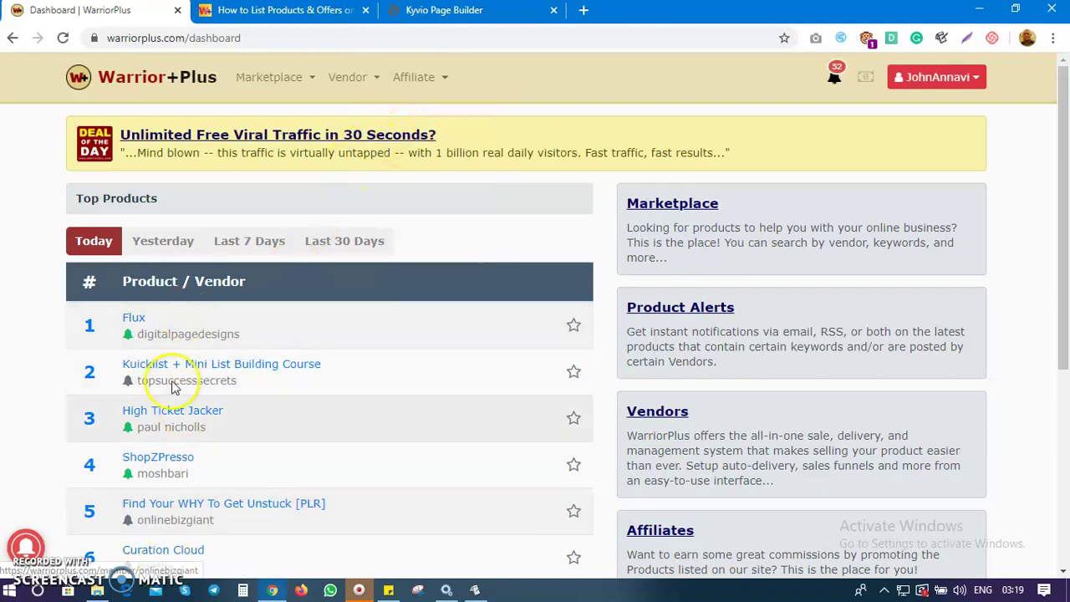
{"action": "scroll", "coordinate": [167, 451], "scroll_direction": "down", "scroll_amount": 3}
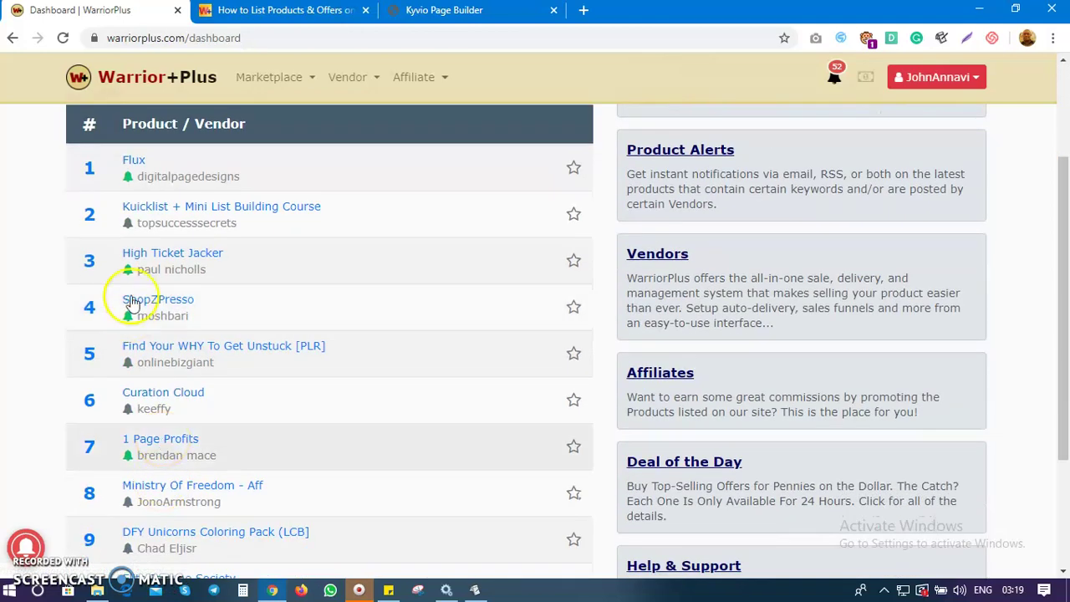
{"action": "scroll", "coordinate": [146, 326], "scroll_direction": "down", "scroll_amount": 2}
{"action": "scroll", "coordinate": [148, 335], "scroll_direction": "up", "scroll_amount": 4}
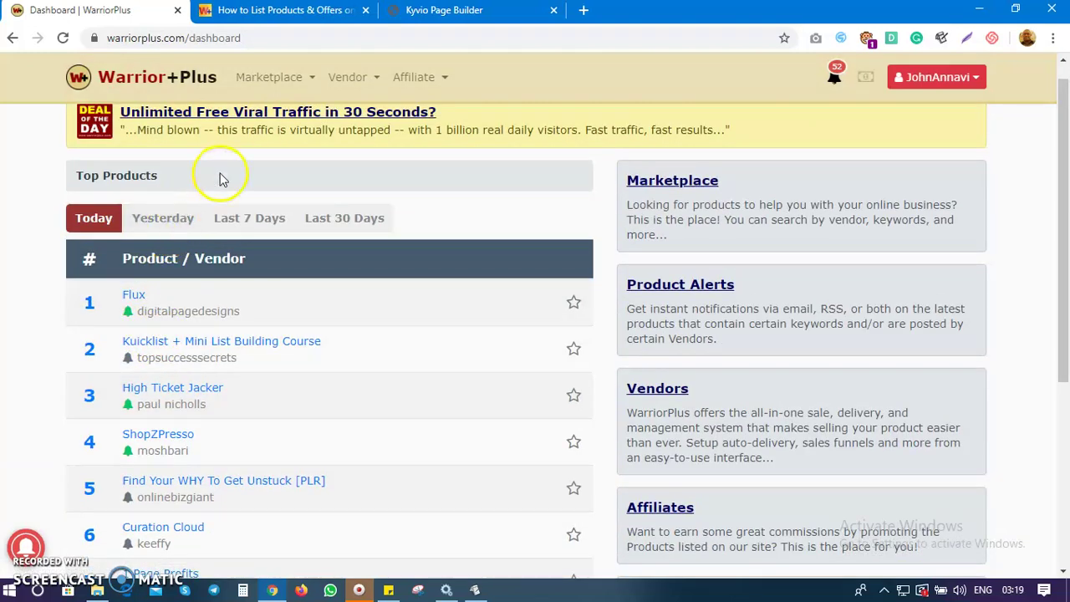
Step: Open the vendor's products list and create a new product
{"action": "left_click", "coordinate": [356, 77]}
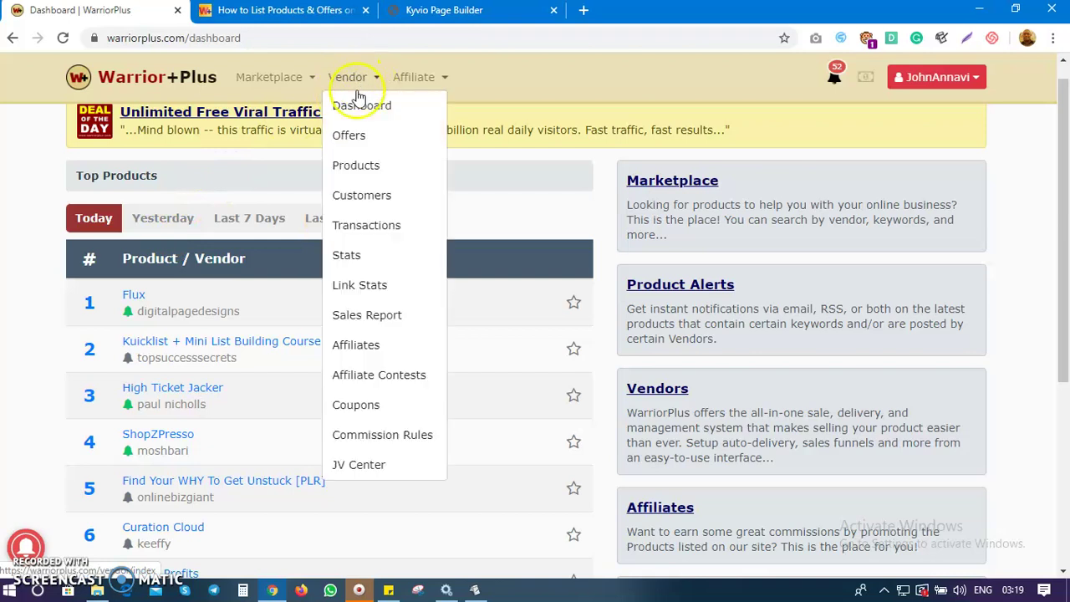
{"action": "left_click", "coordinate": [361, 174]}
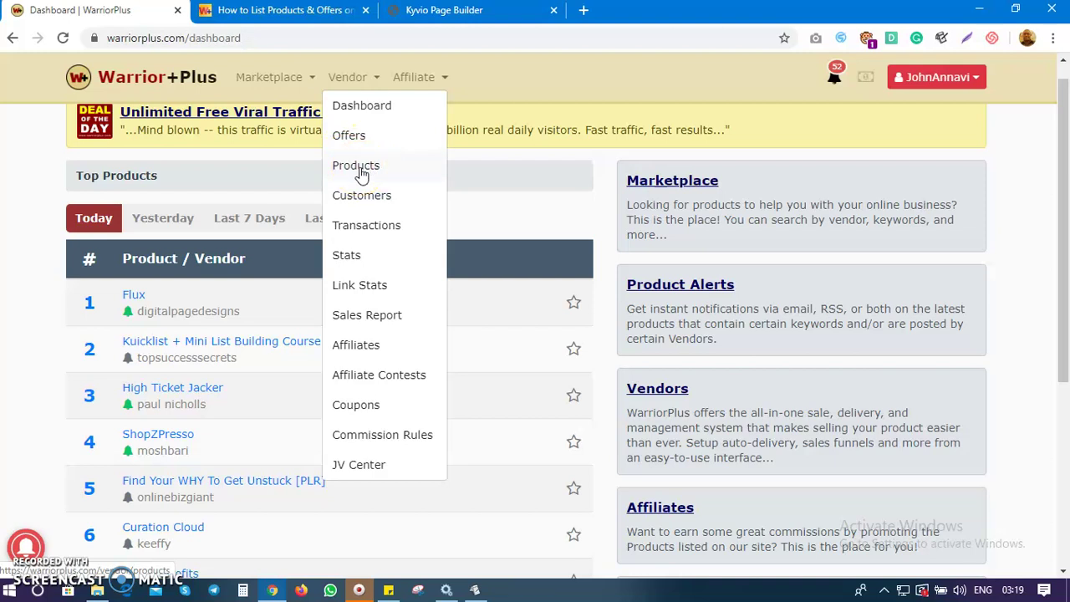
{"action": "left_click", "coordinate": [357, 176]}
{"action": "left_click", "coordinate": [354, 141]}
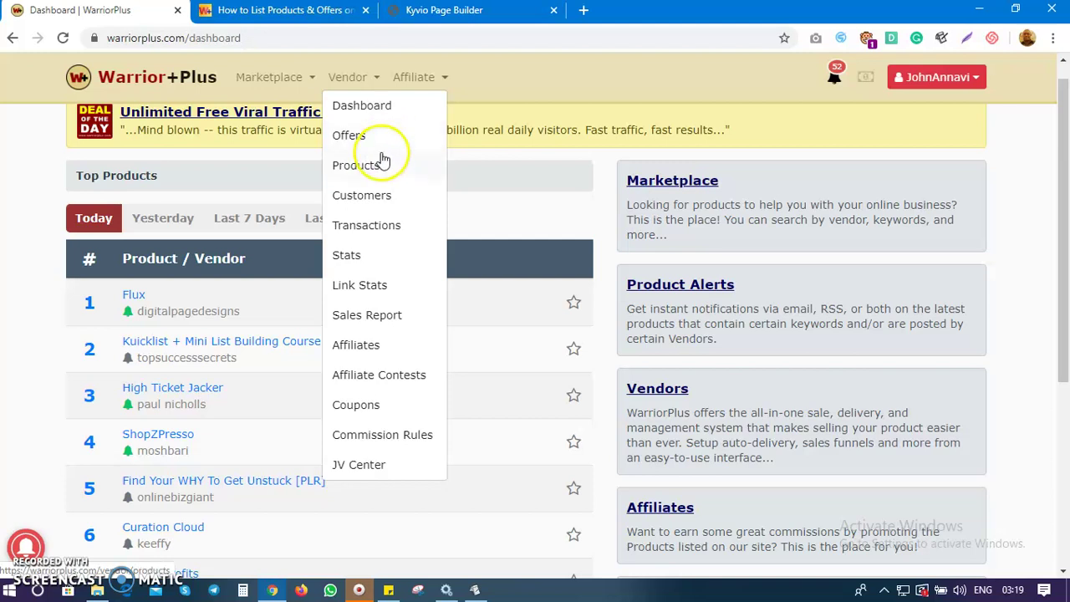
{"action": "left_click", "coordinate": [377, 164]}
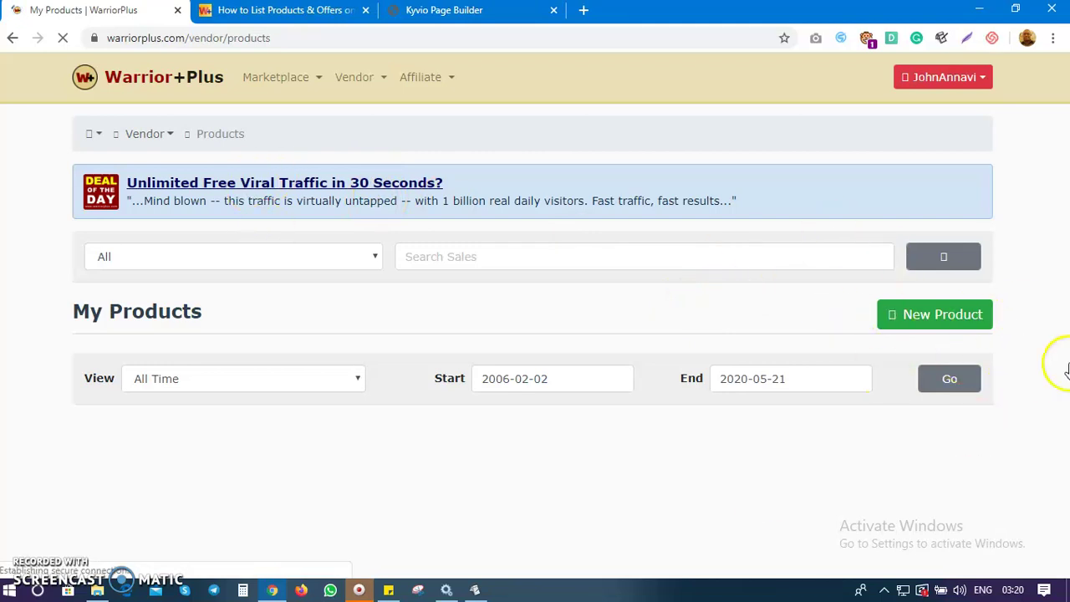
{"action": "left_click", "coordinate": [940, 330]}
{"action": "left_click", "coordinate": [928, 326]}
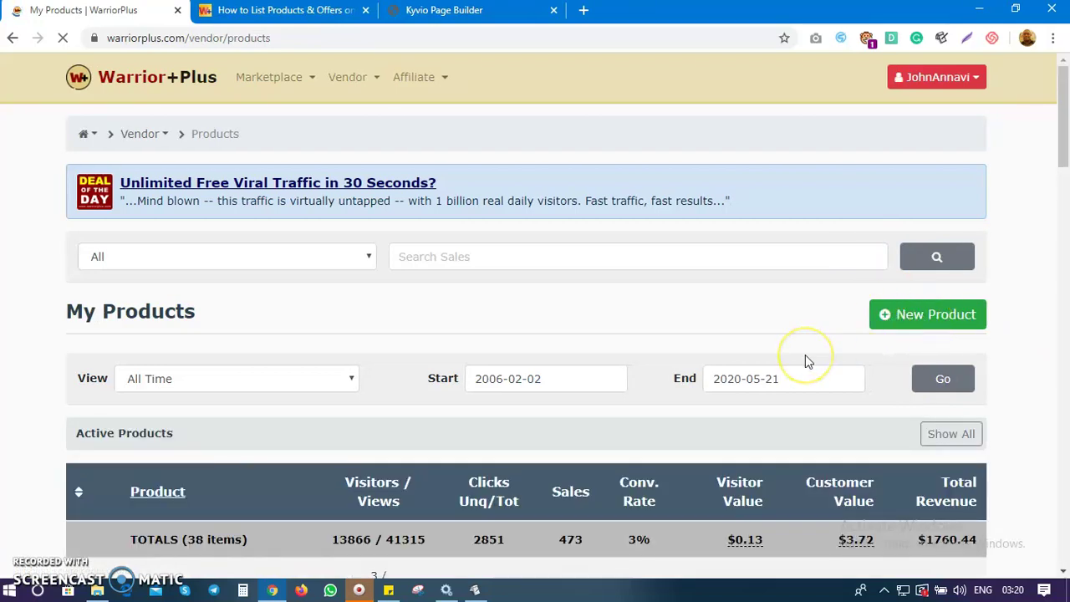
{"action": "scroll", "coordinate": [806, 361], "scroll_direction": "down", "scroll_amount": 1}
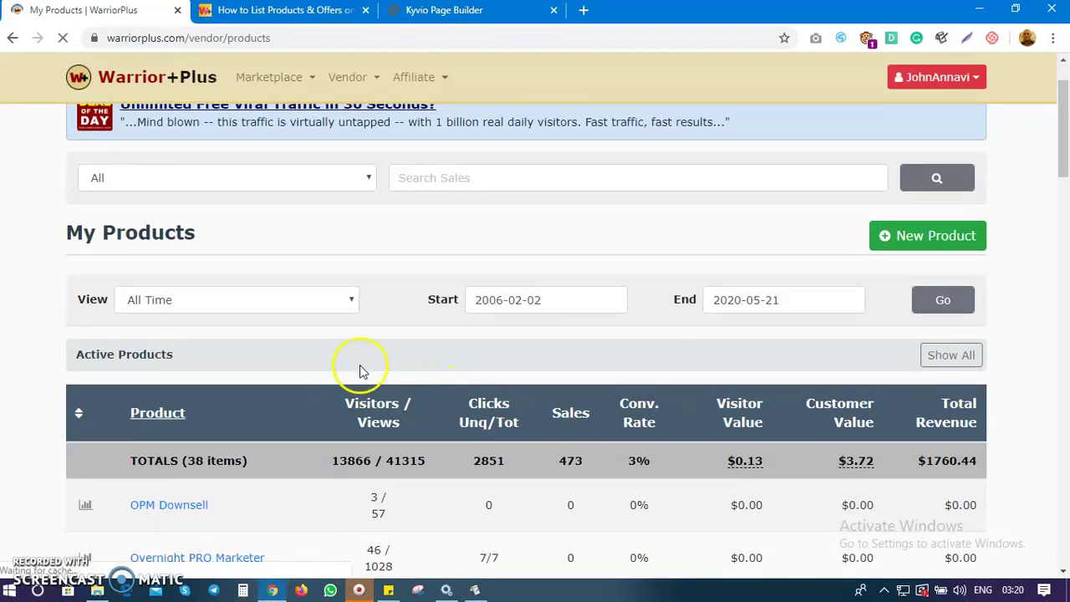
{"action": "scroll", "coordinate": [359, 365], "scroll_direction": "up", "scroll_amount": 1}
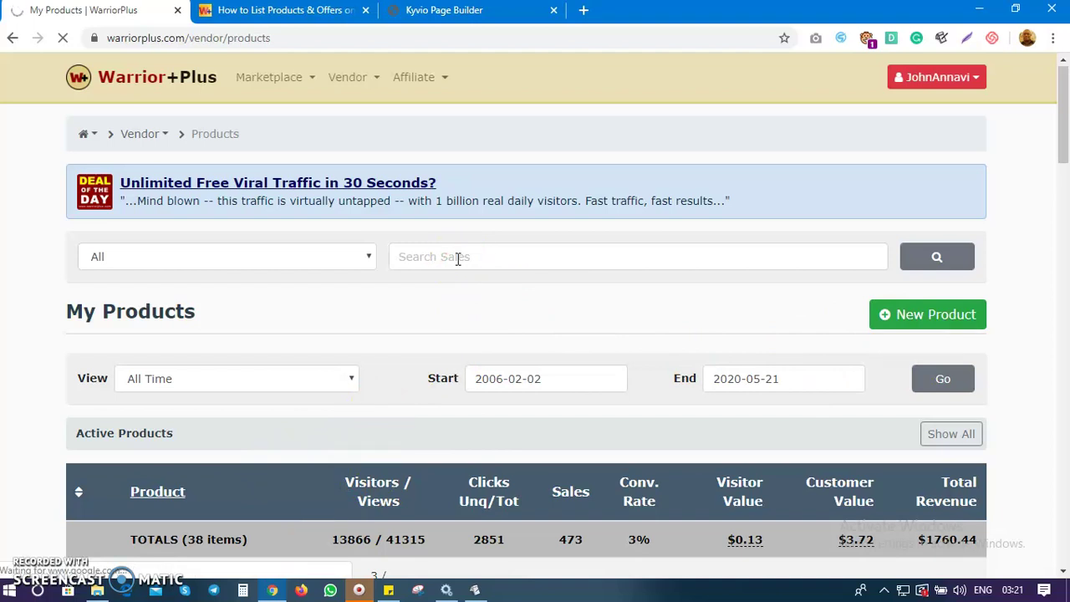
Step: Switch to Kyvio Page Builder and examine the Get Ca$h On Demand page's headline, benefit bullets and book cover
{"action": "left_click", "coordinate": [447, 10]}
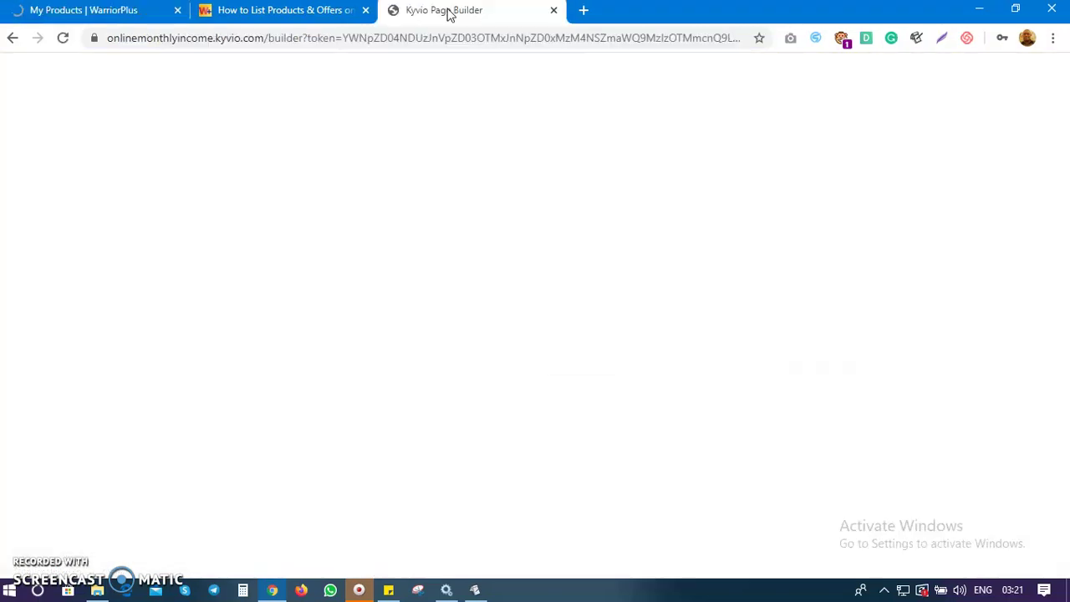
{"action": "left_click", "coordinate": [454, 136]}
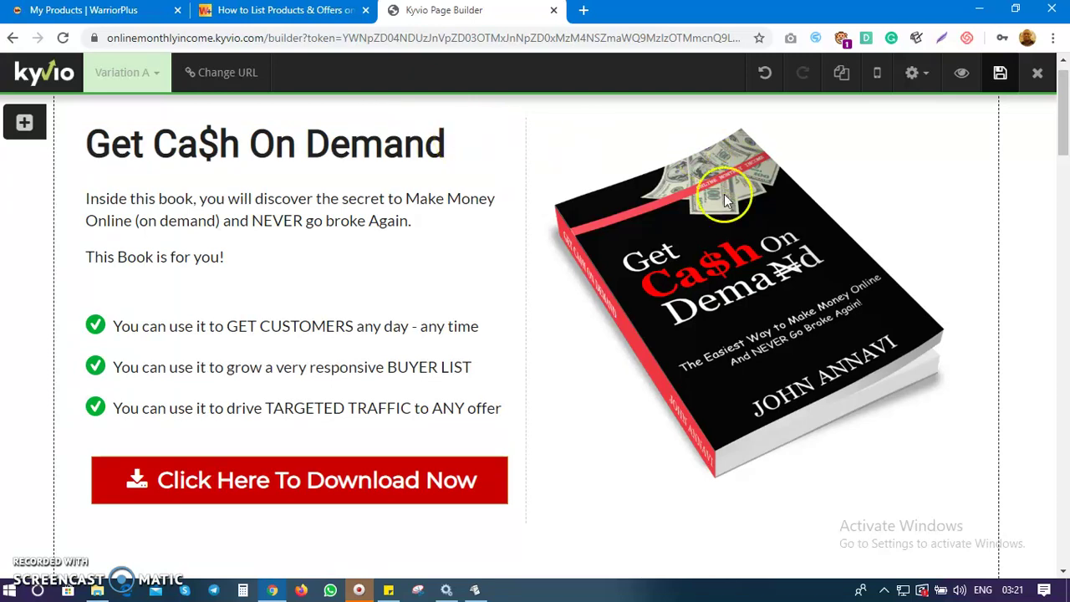
{"action": "mouse_move", "coordinate": [739, 272]}
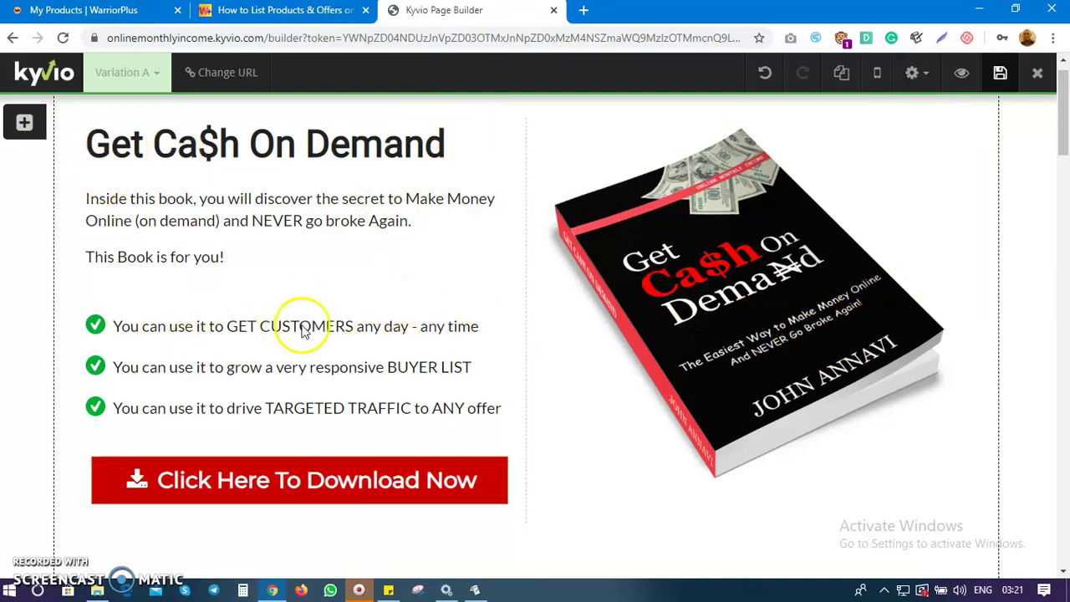
{"action": "mouse_move", "coordinate": [266, 338]}
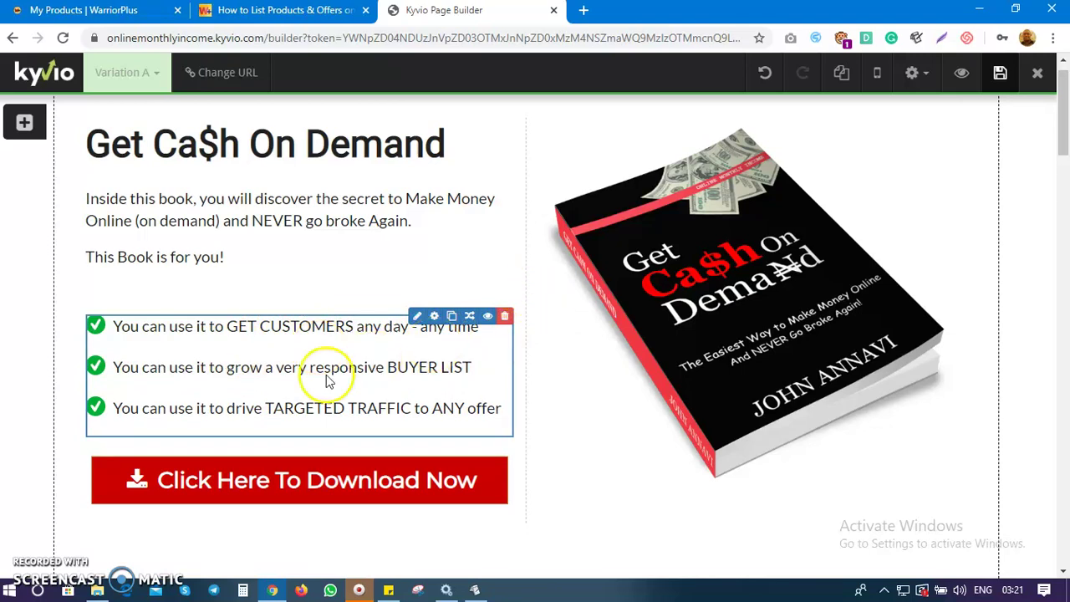
{"action": "left_click", "coordinate": [368, 395]}
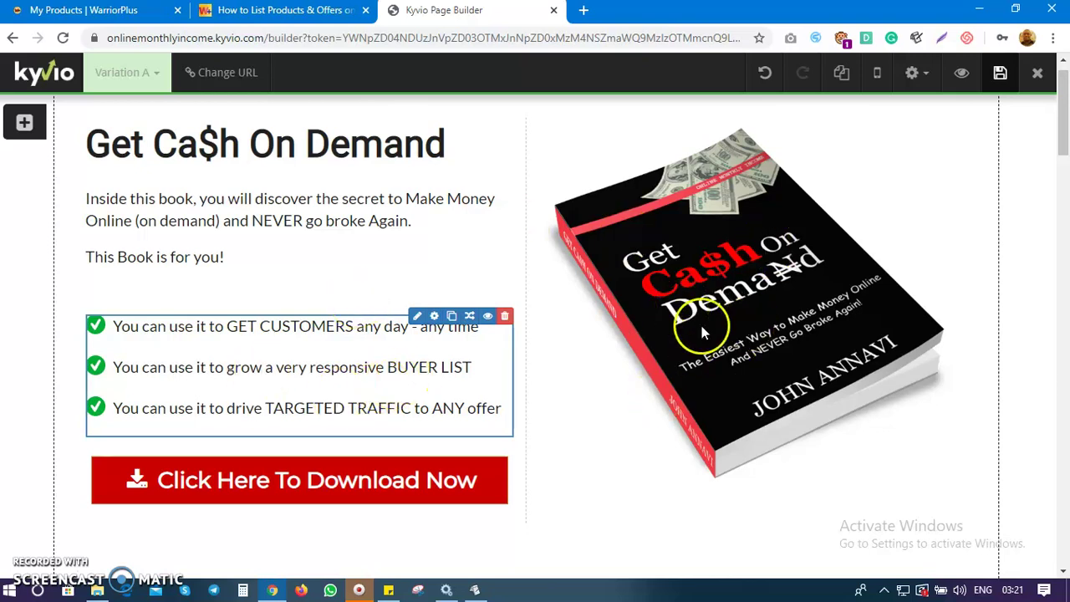
{"action": "left_click", "coordinate": [580, 328]}
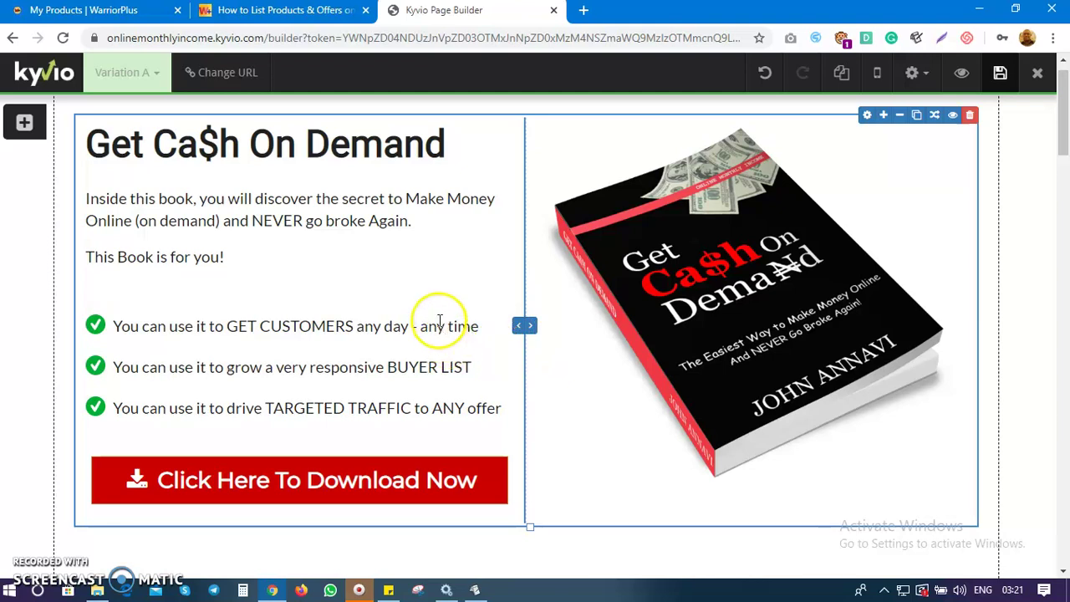
Step: Return to the new product in WarriorPlus and examine its product code and the available settings sections
{"action": "left_click", "coordinate": [92, 10]}
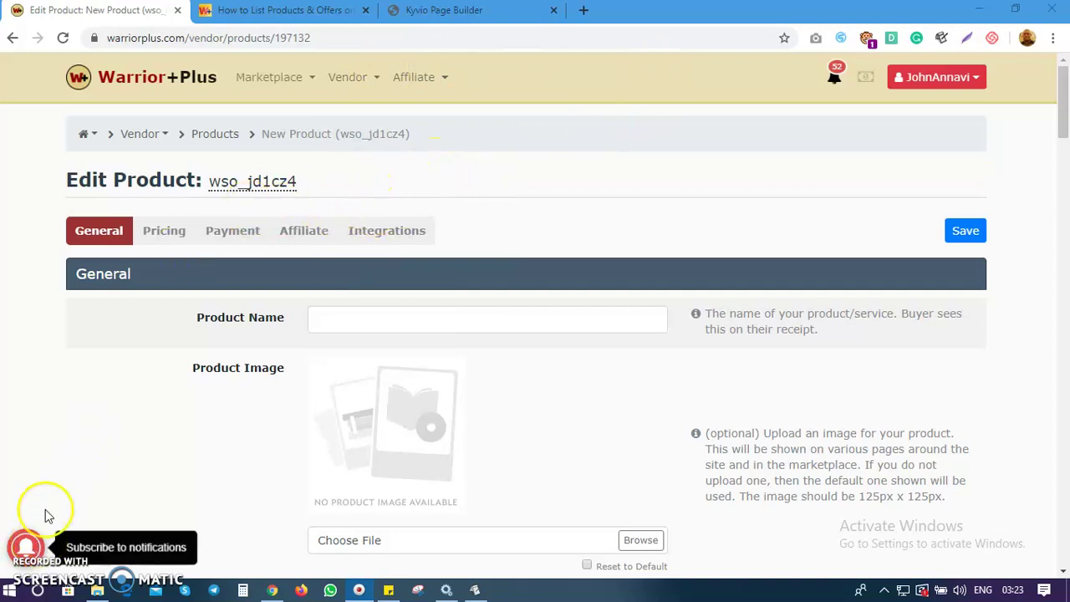
{"action": "mouse_move", "coordinate": [219, 184]}
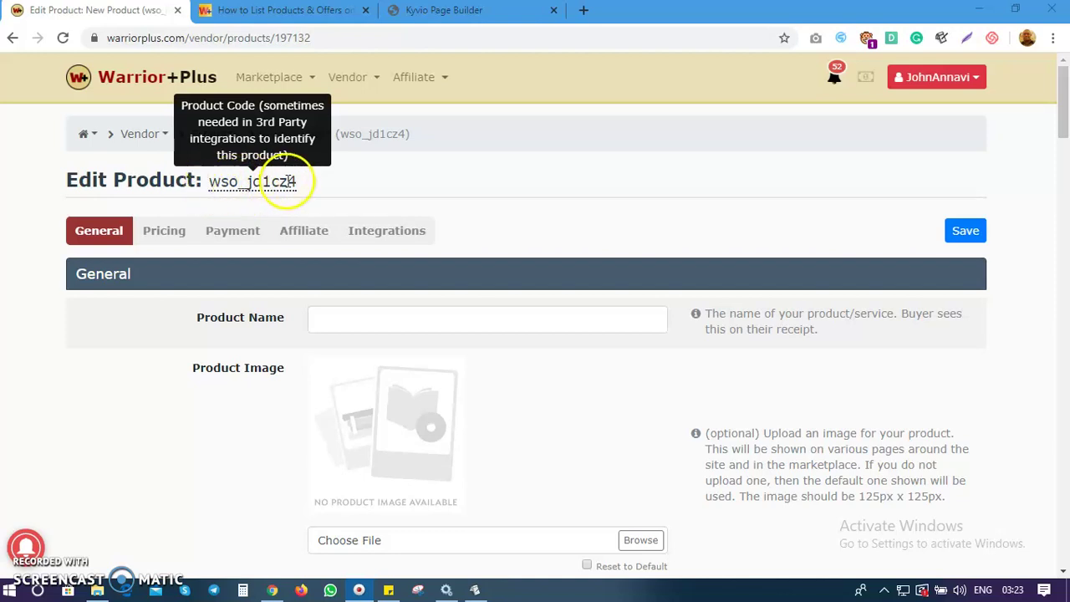
{"action": "left_click_drag", "start_coordinate": [288, 181], "coordinate": [209, 181]}
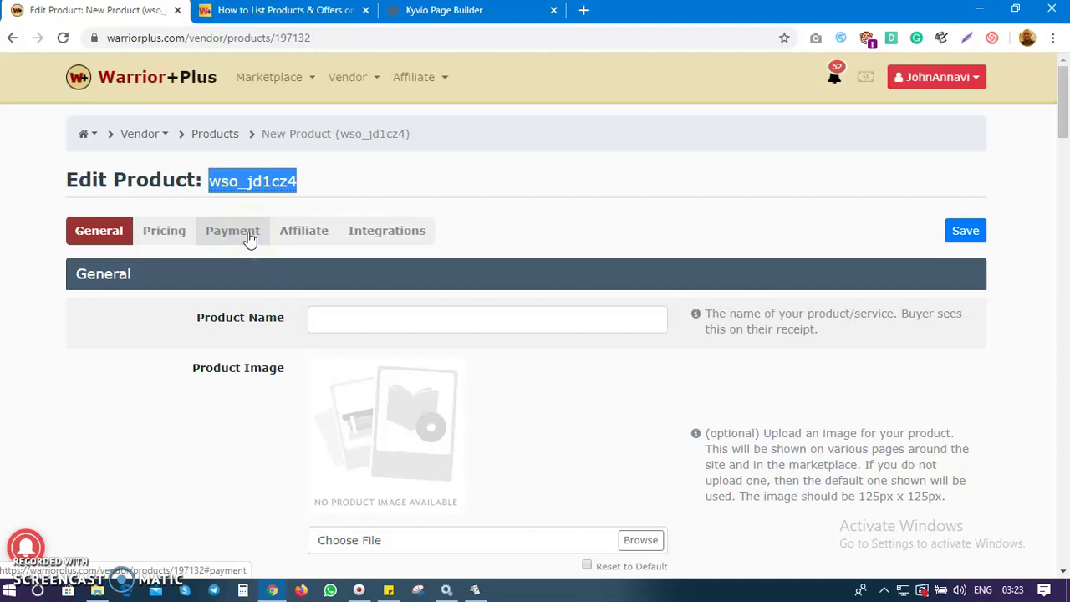
{"action": "left_click", "coordinate": [183, 243]}
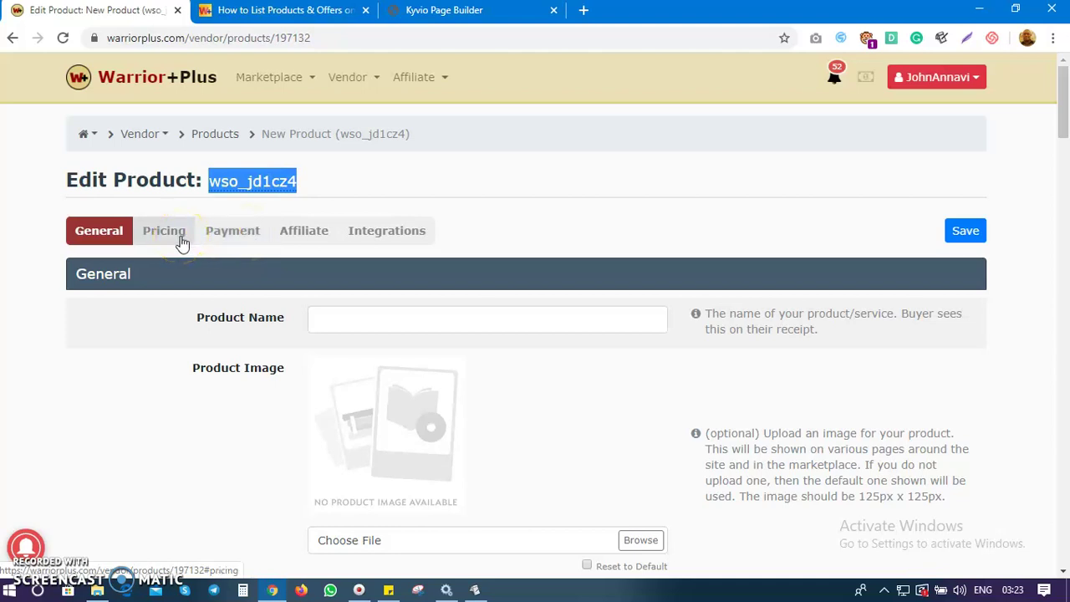
{"action": "left_click", "coordinate": [289, 241]}
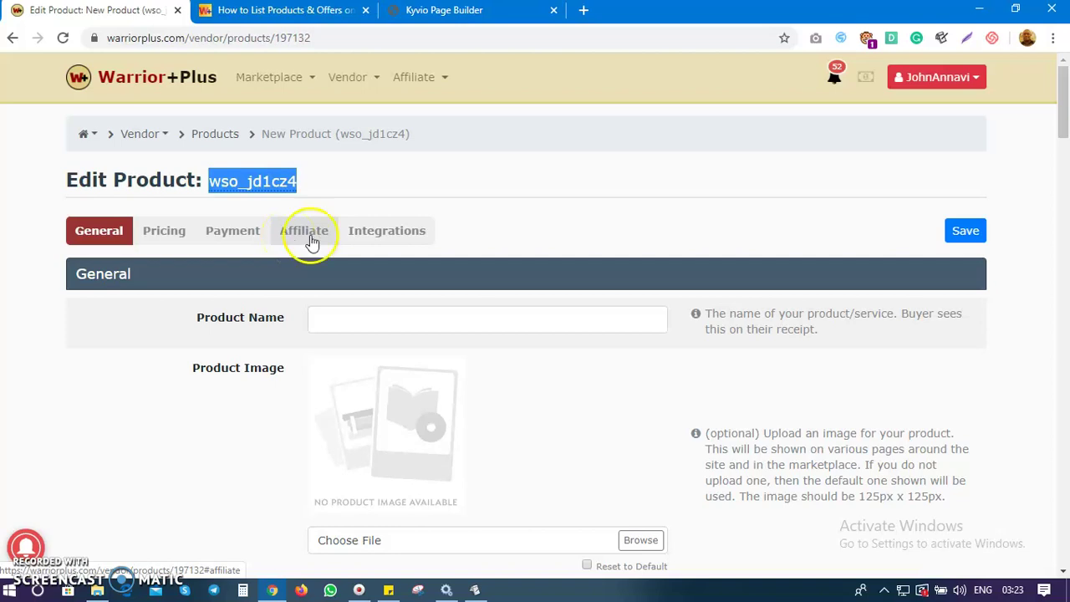
{"action": "left_click", "coordinate": [397, 244]}
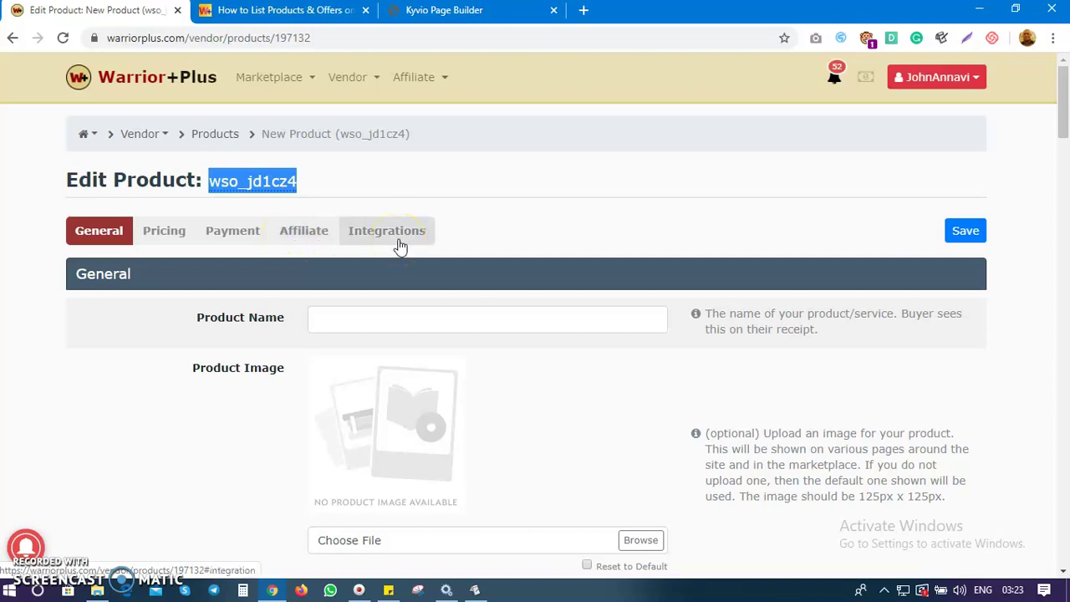
{"action": "left_click", "coordinate": [361, 247]}
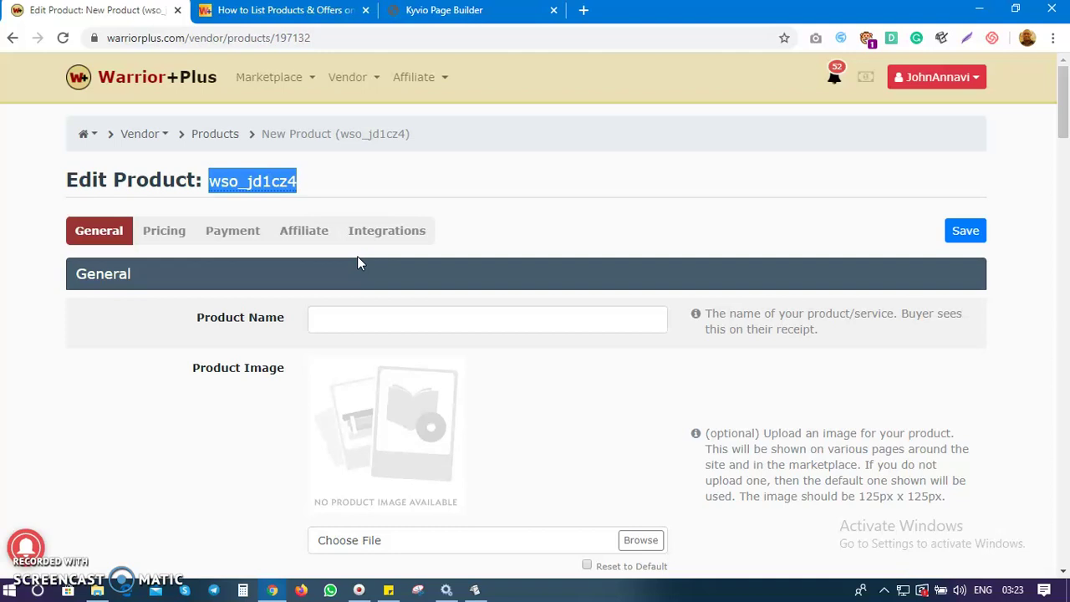
Step: Name the product "Get Cash On Demand" and upload the cashd image from the Cash on Demand folder as its product image
{"action": "left_click", "coordinate": [383, 321]}
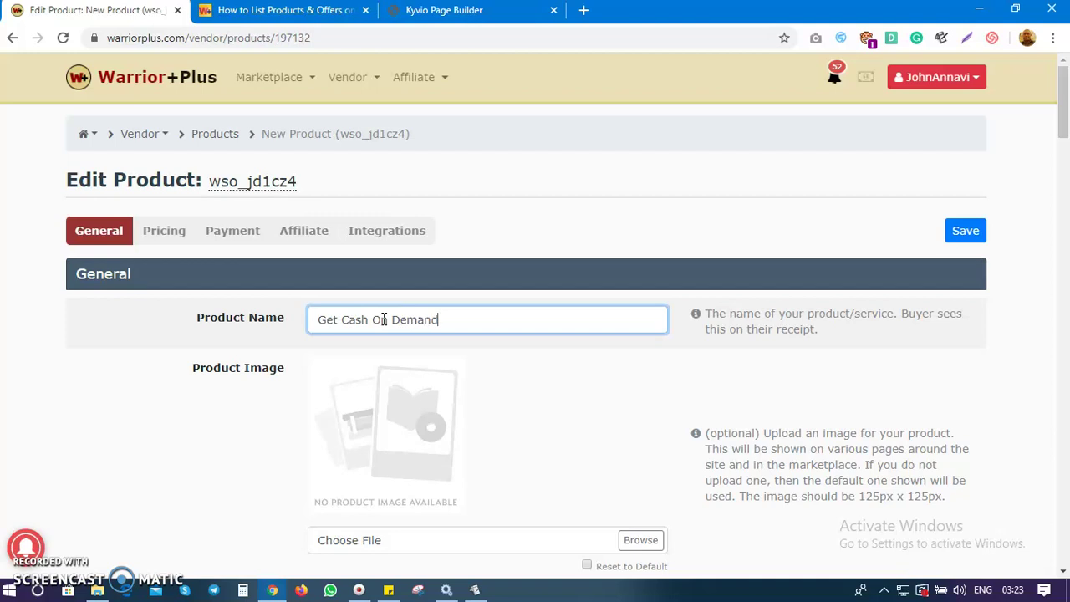
{"action": "scroll", "coordinate": [393, 331], "scroll_direction": "down", "scroll_amount": 2}
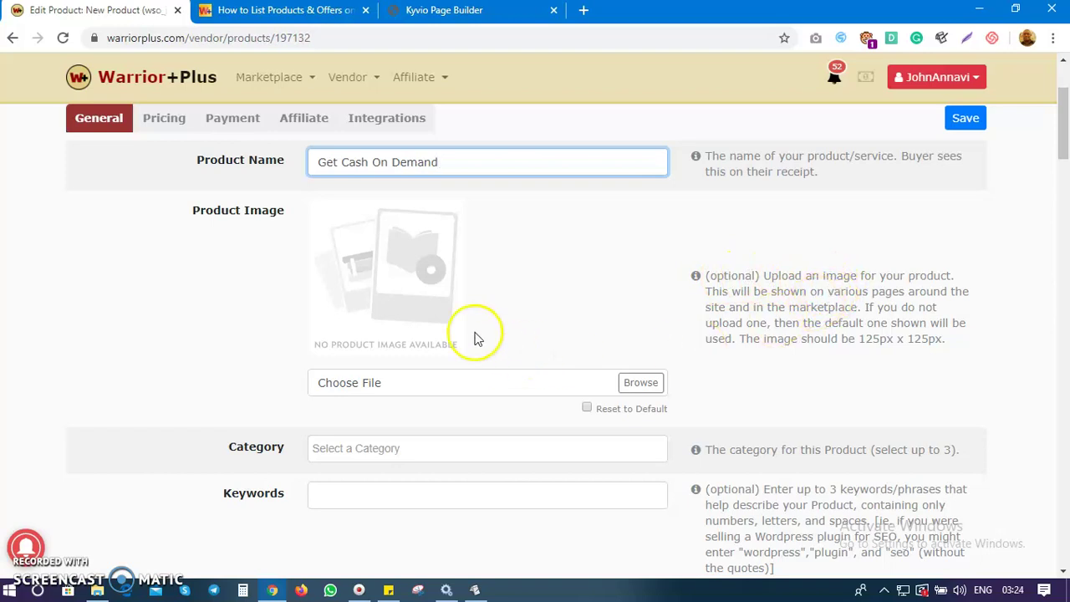
{"action": "left_click", "coordinate": [640, 385]}
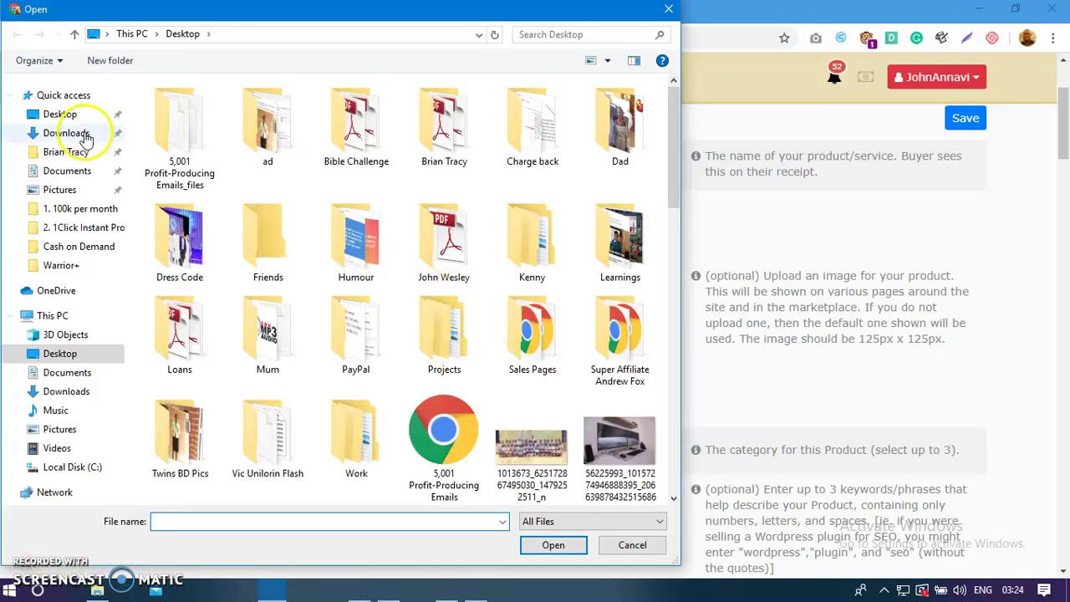
{"action": "left_click", "coordinate": [68, 249]}
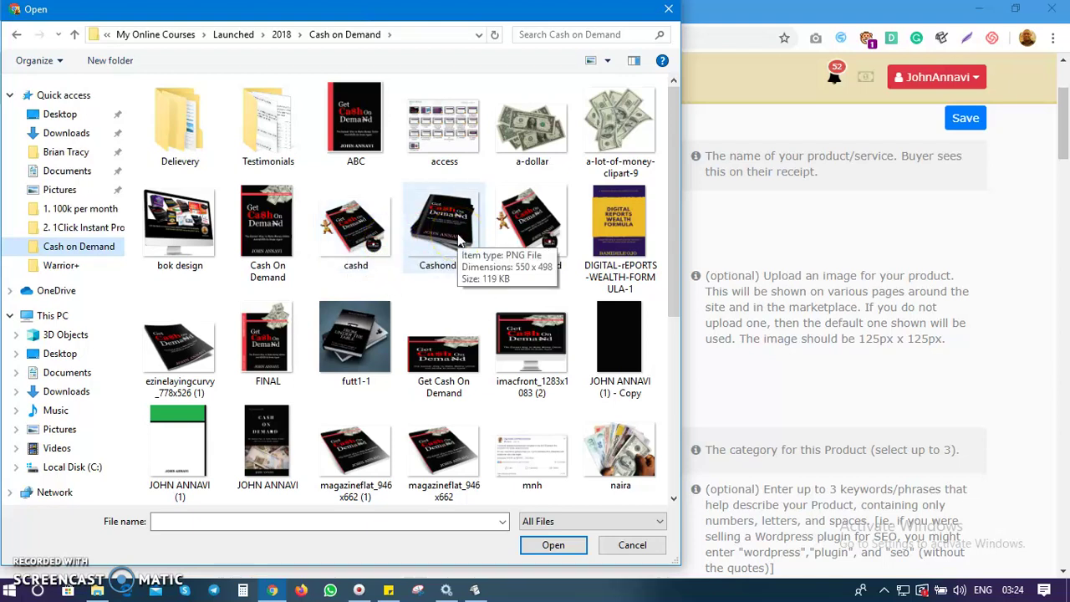
{"action": "left_click", "coordinate": [383, 238]}
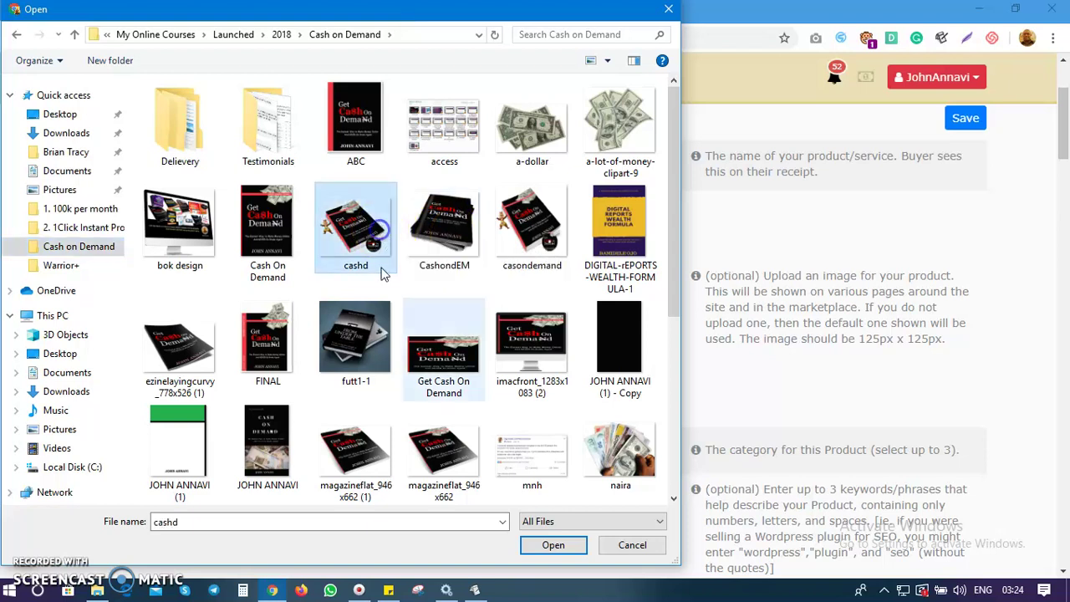
{"action": "left_click", "coordinate": [539, 546]}
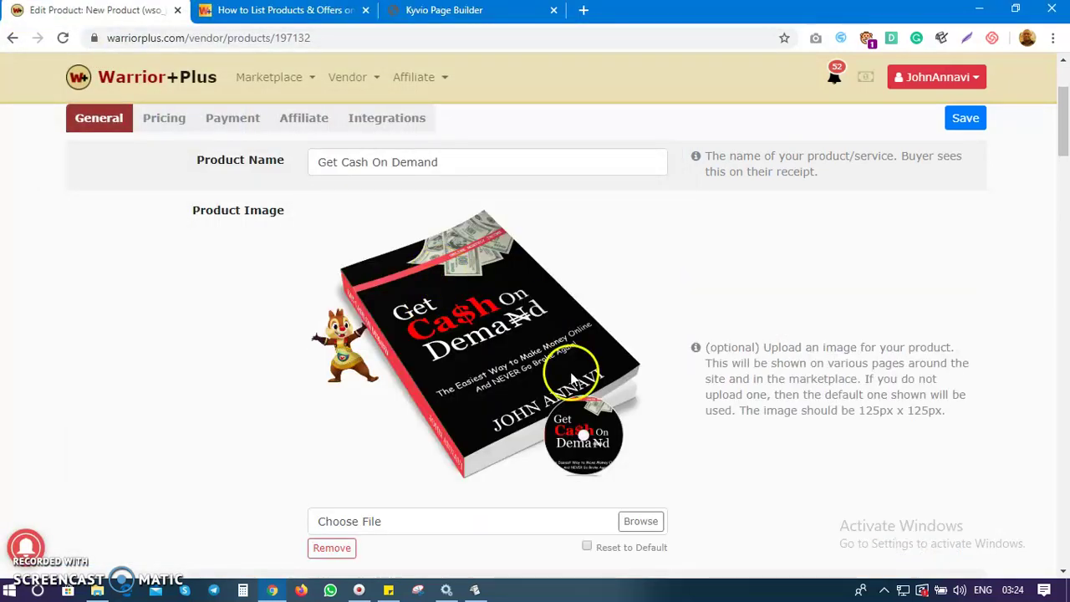
Step: Assign the product to the Marketing Education categories Advertising, Affiliate Marketing and Traffic
{"action": "scroll", "coordinate": [534, 284], "scroll_direction": "down", "scroll_amount": 3}
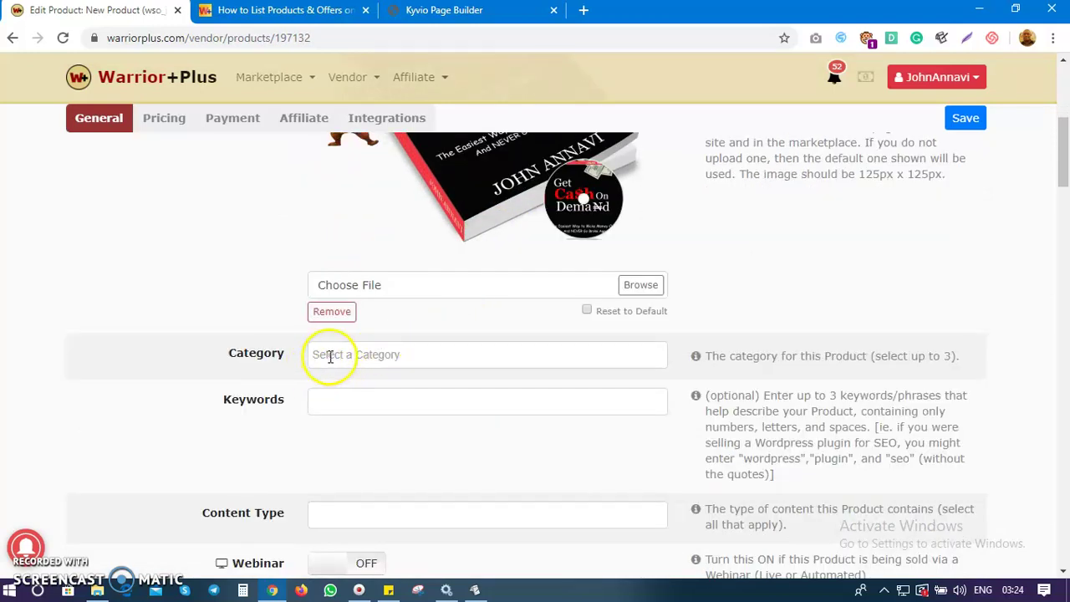
{"action": "scroll", "coordinate": [507, 209], "scroll_direction": "up", "scroll_amount": 1}
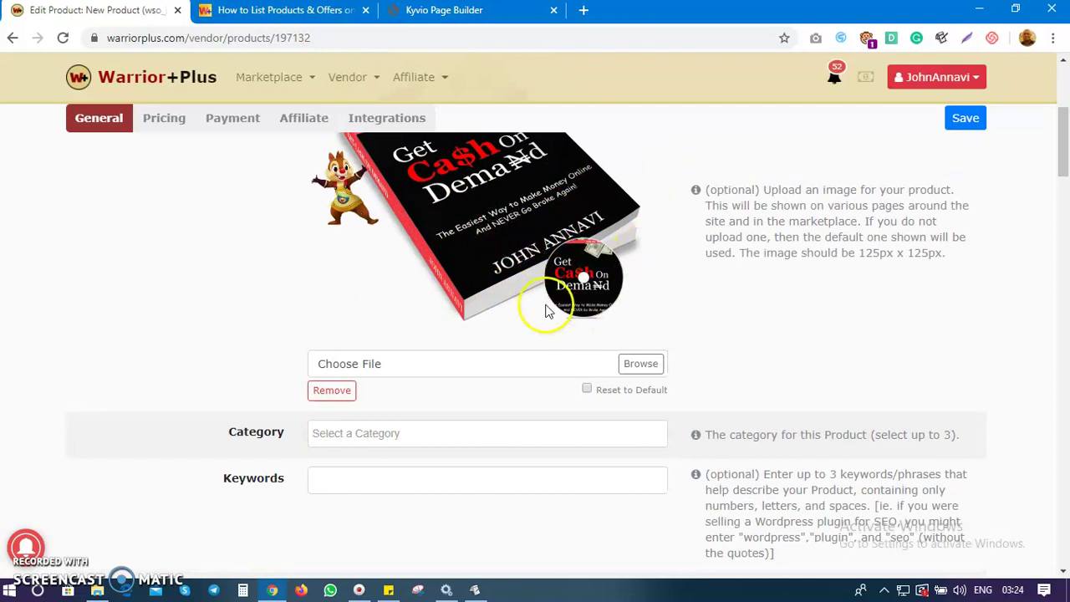
{"action": "left_click", "coordinate": [410, 432]}
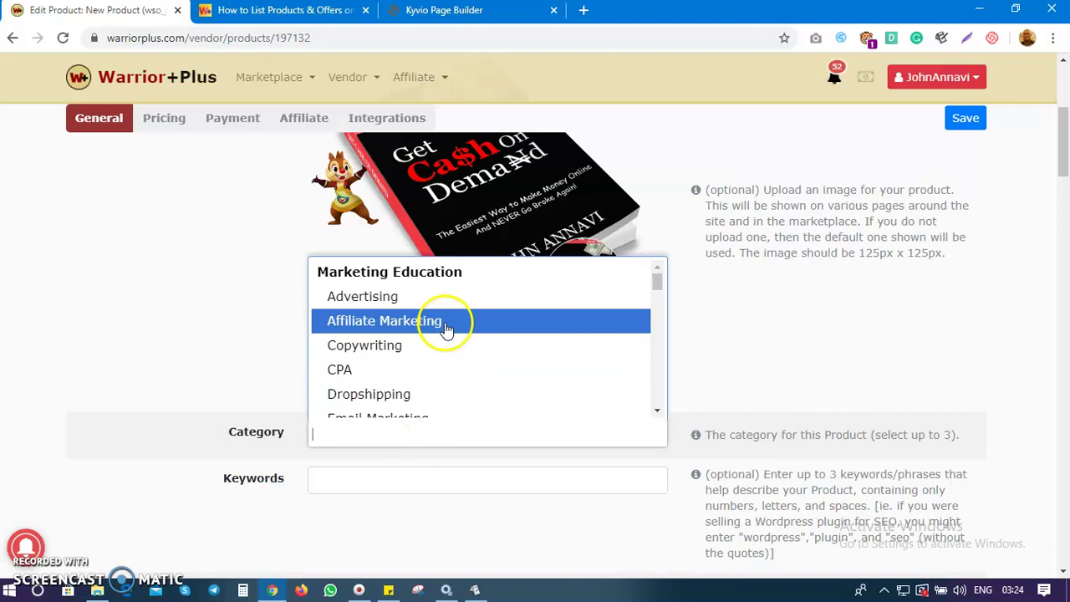
{"action": "left_click", "coordinate": [422, 303]}
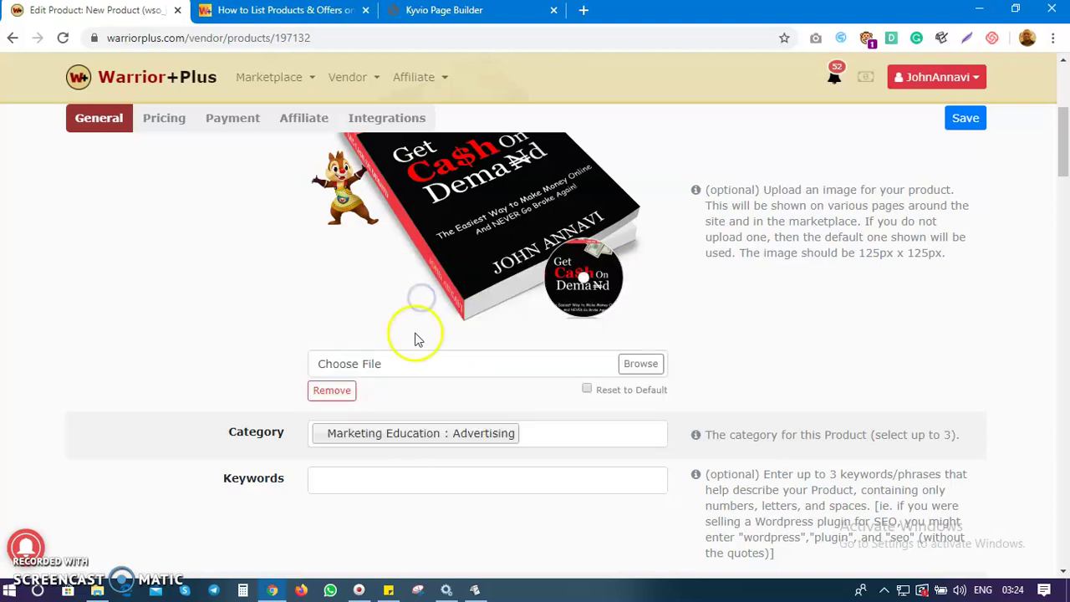
{"action": "left_click", "coordinate": [550, 438]}
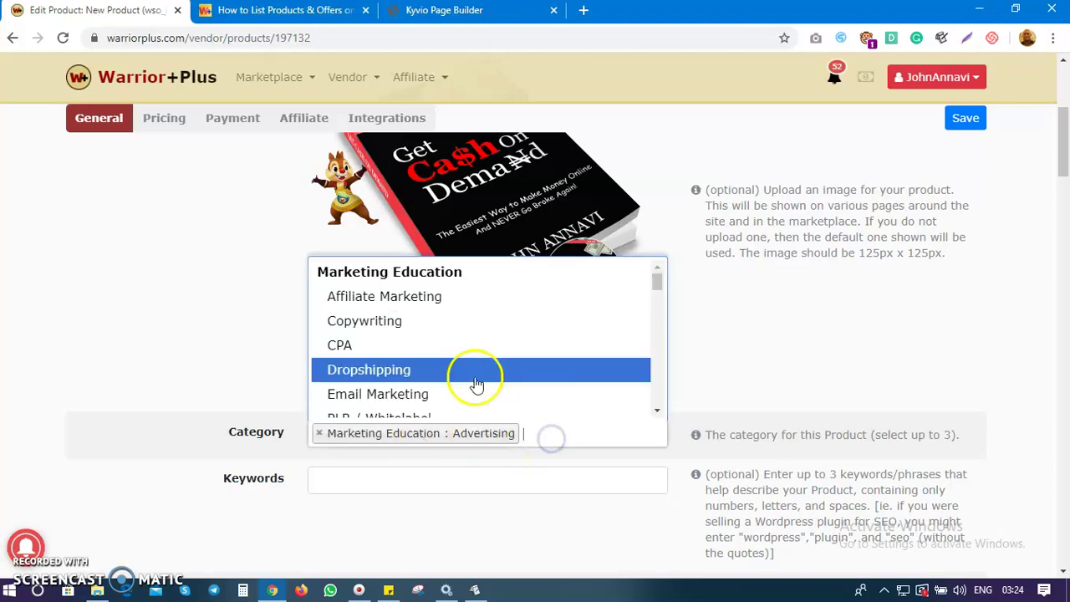
{"action": "left_click", "coordinate": [447, 295]}
{"action": "left_click", "coordinate": [585, 463]}
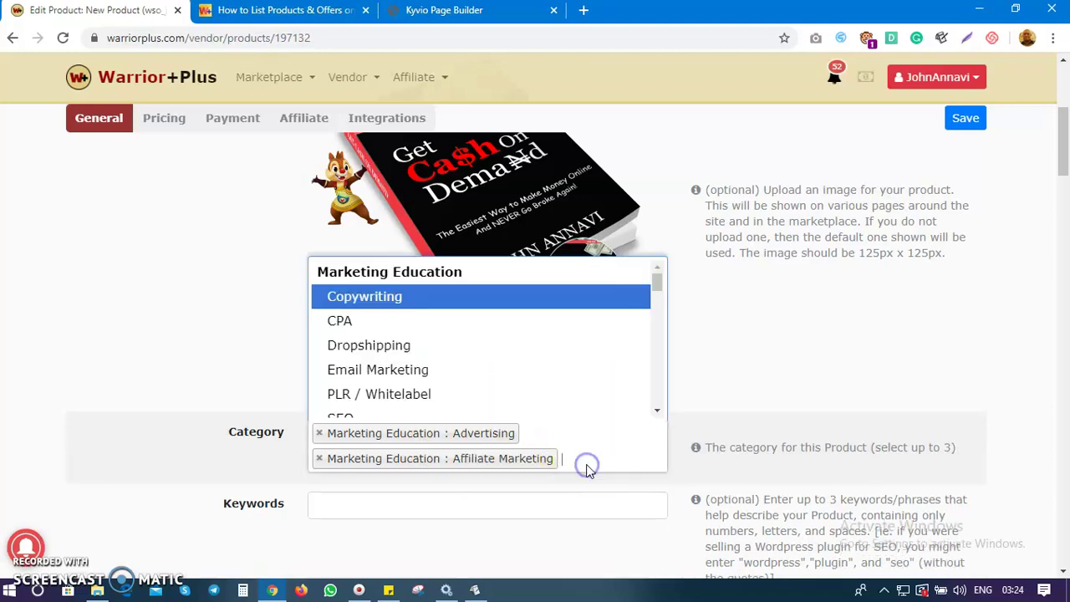
{"action": "scroll", "coordinate": [644, 361], "scroll_direction": "down", "scroll_amount": 1}
{"action": "left_click", "coordinate": [660, 287]}
{"action": "left_click_drag", "start_coordinate": [660, 288], "coordinate": [656, 302]}
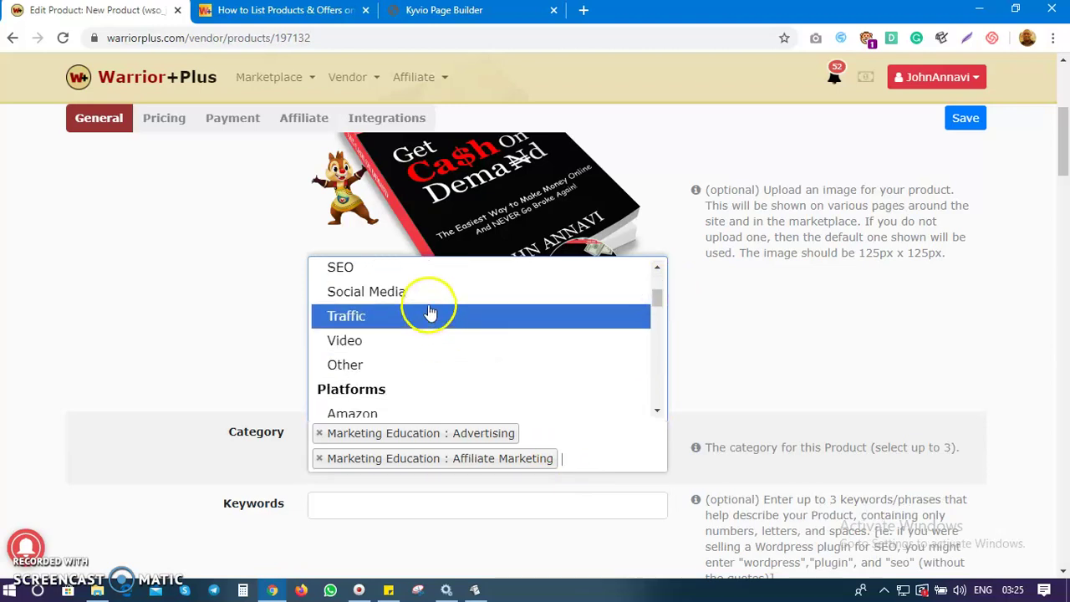
{"action": "left_click", "coordinate": [383, 317]}
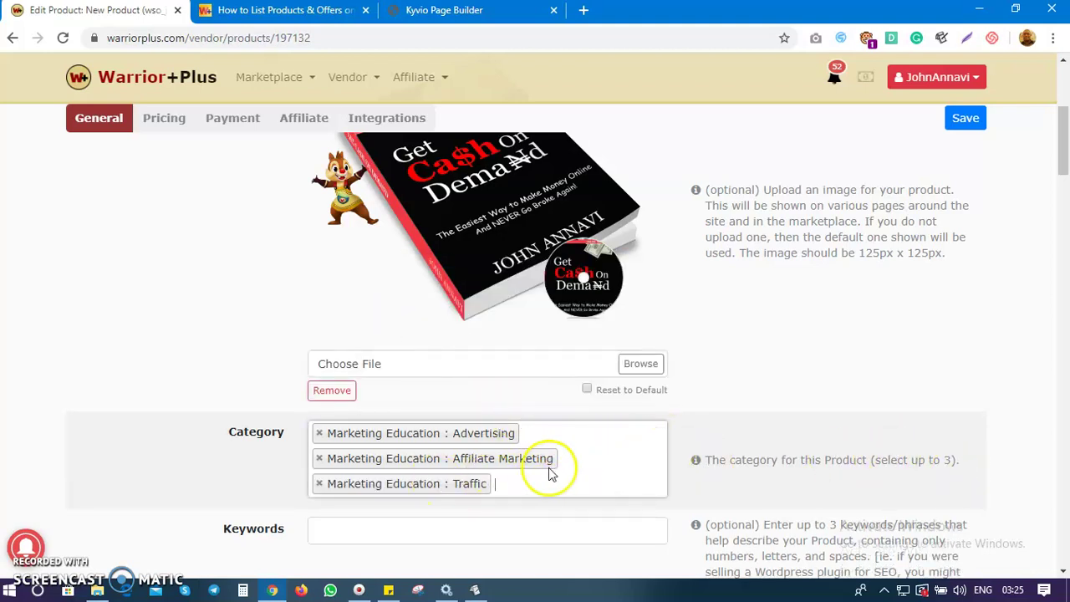
Step: Find keyword suggestions for "traffic" and add "Traffic And Conversions" as the product's first keyword
{"action": "scroll", "coordinate": [420, 504], "scroll_direction": "down", "scroll_amount": 1}
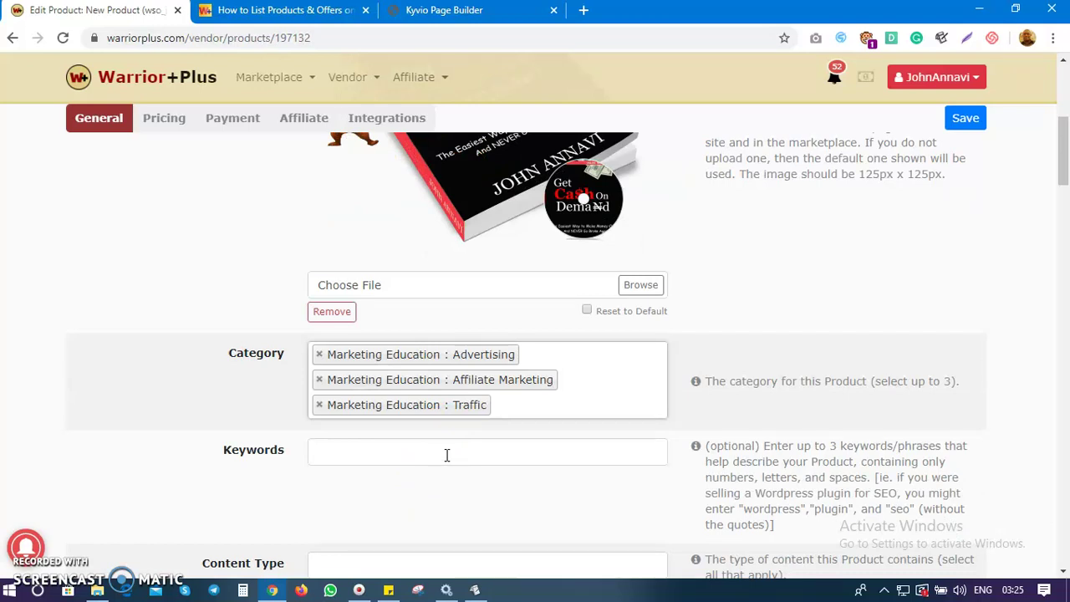
{"action": "left_click", "coordinate": [446, 455]}
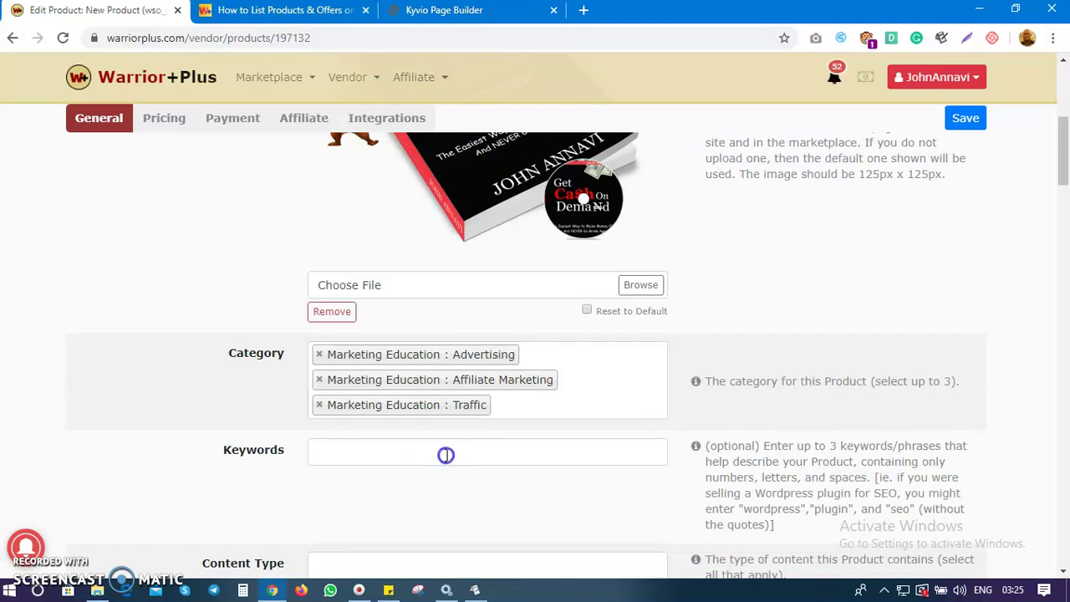
{"action": "type", "text": "traffic"}
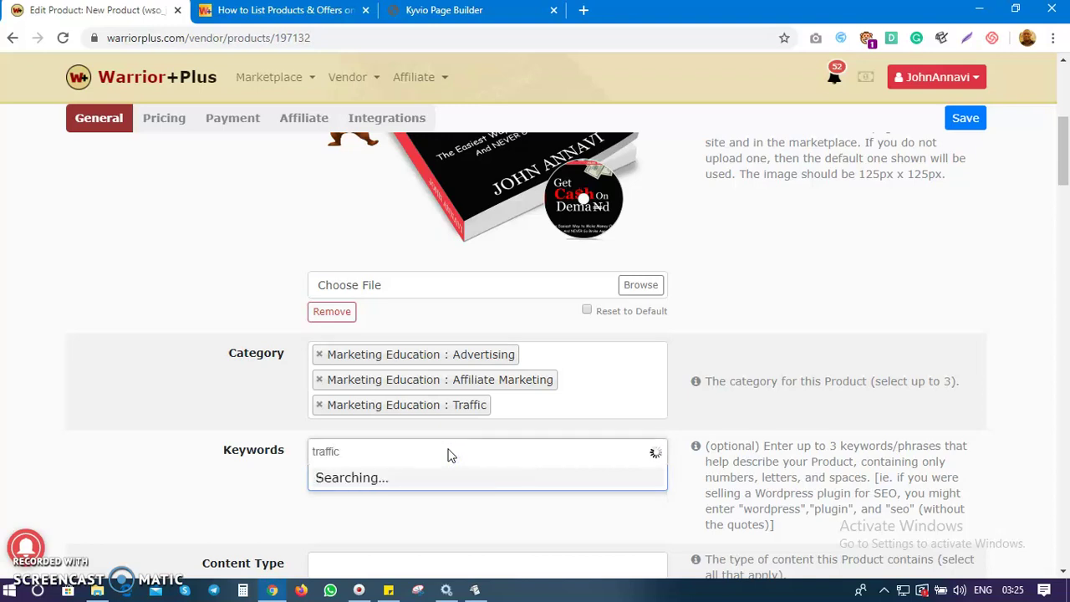
{"action": "left_click", "coordinate": [412, 461]}
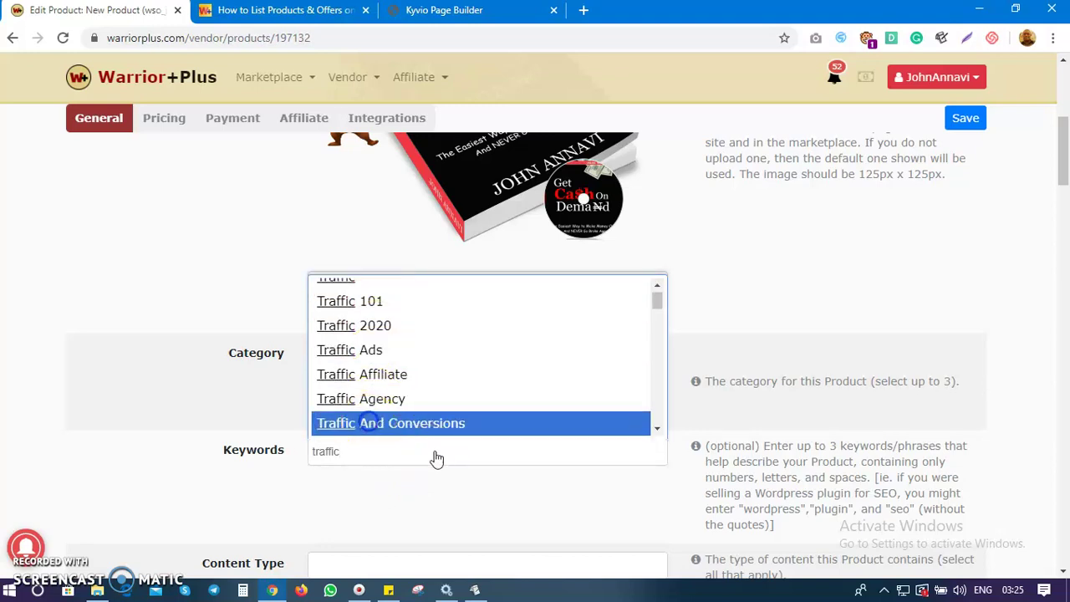
{"action": "left_click", "coordinate": [427, 424]}
Step: Add "Affiliate Marketing" and "List Building" as further keywords for the product
{"action": "left_click", "coordinate": [497, 452]}
{"action": "type", "text": "sales"}
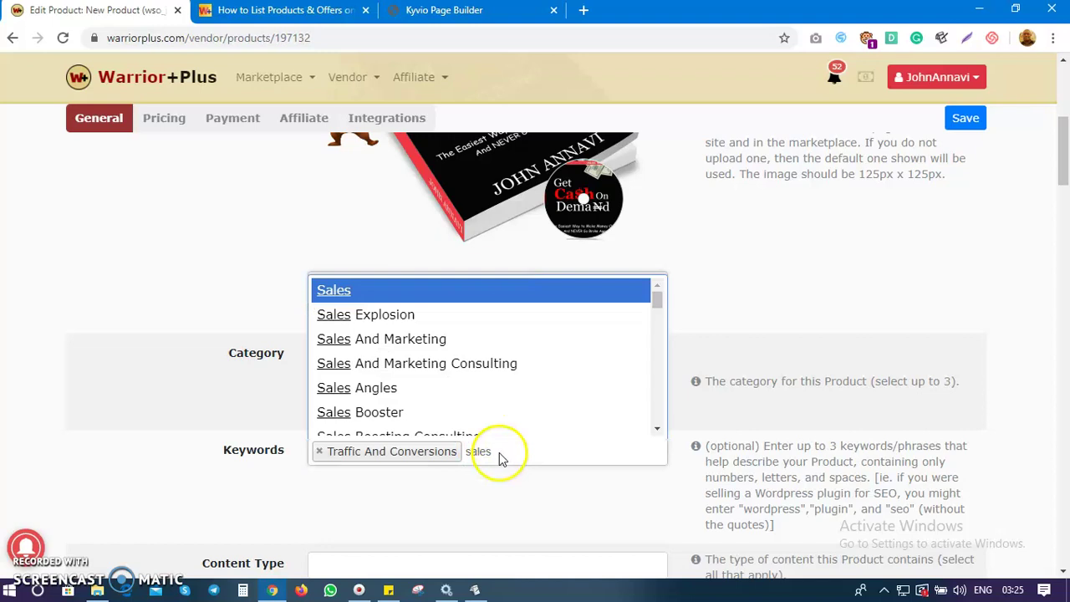
{"action": "left_click", "coordinate": [478, 450]}
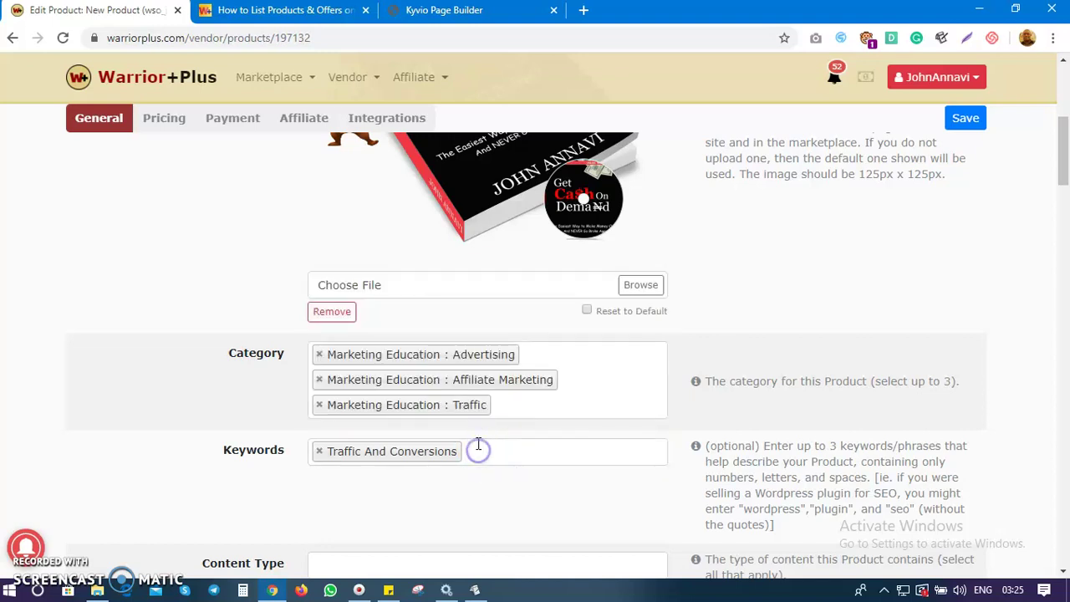
{"action": "type", "text": "affiliate"}
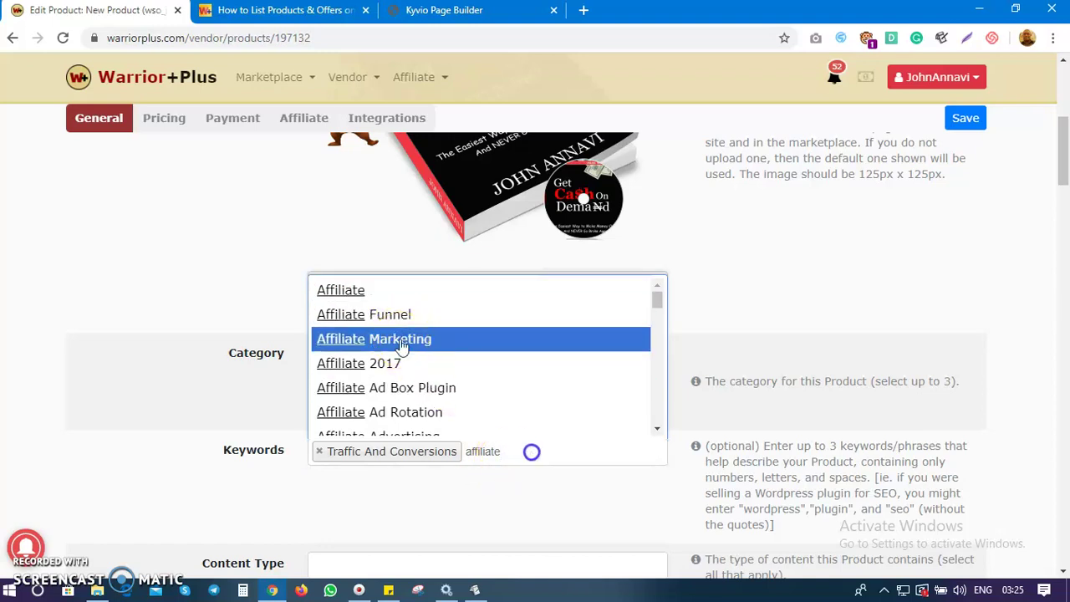
{"action": "key", "text": "Return"}
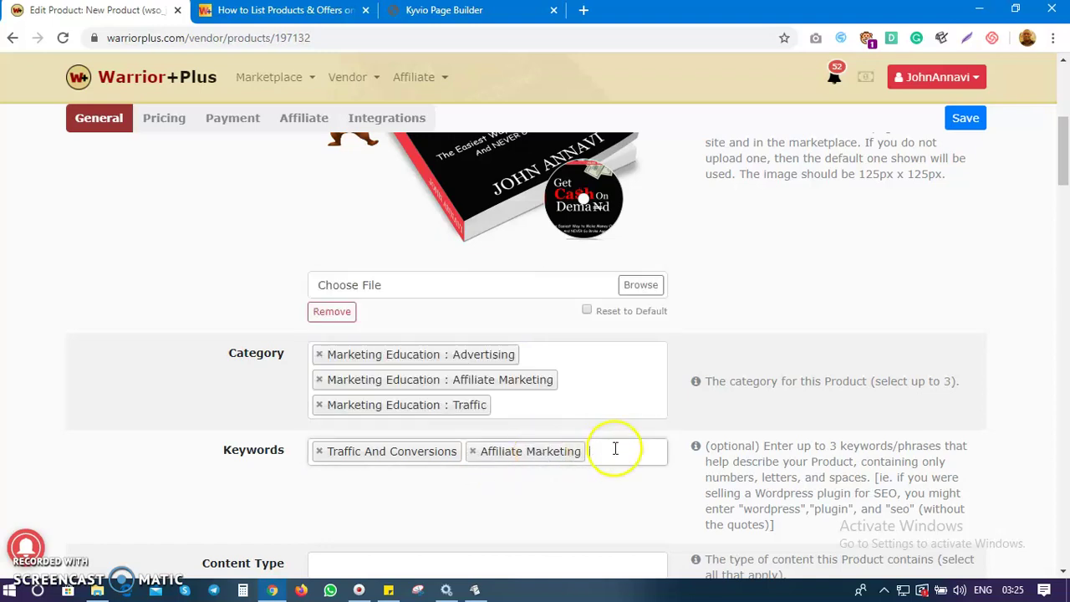
{"action": "type", "text": "list "}
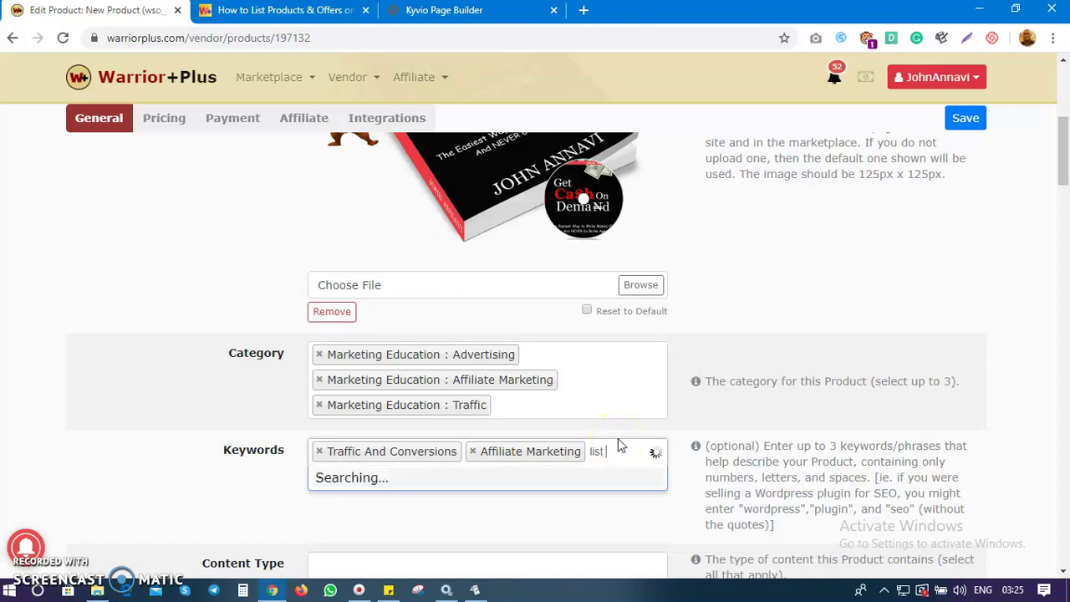
{"action": "type", "text": "building"}
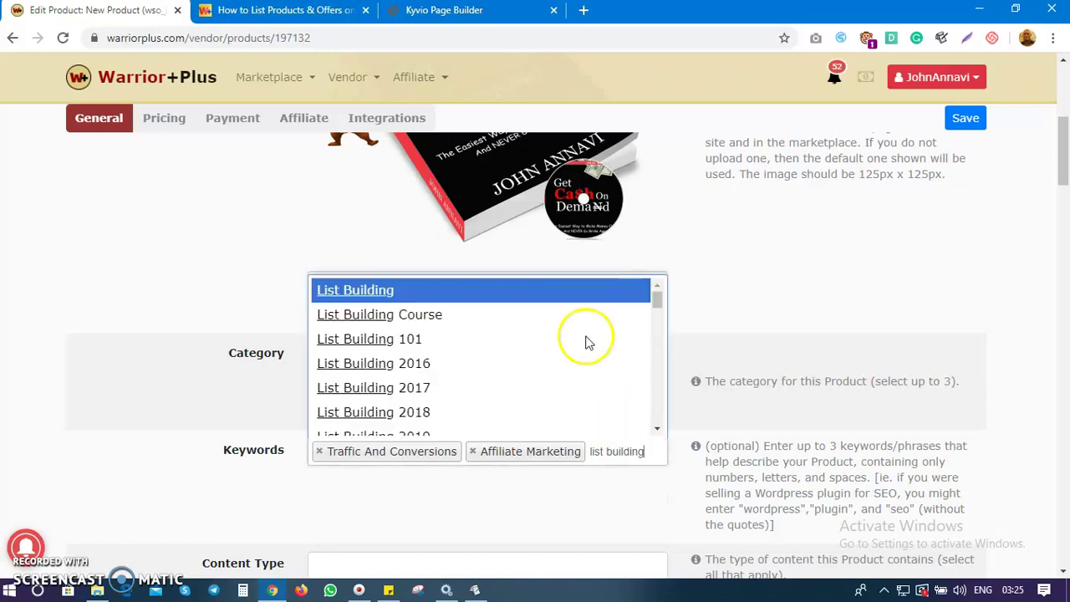
{"action": "left_click", "coordinate": [421, 295]}
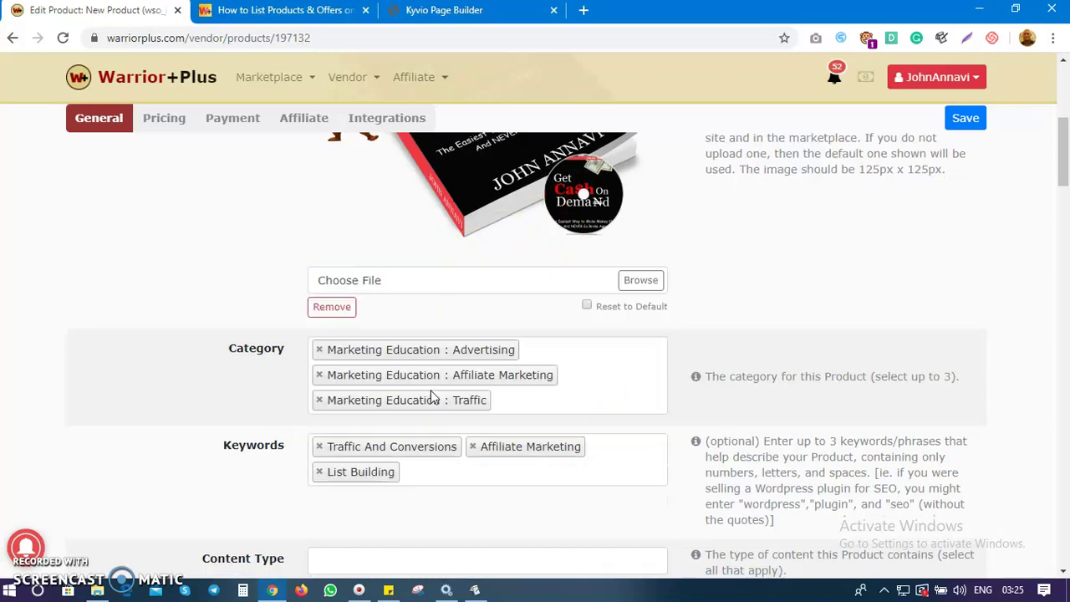
Step: Set the product's content type to ebook
{"action": "scroll", "coordinate": [430, 390], "scroll_direction": "down", "scroll_amount": 2}
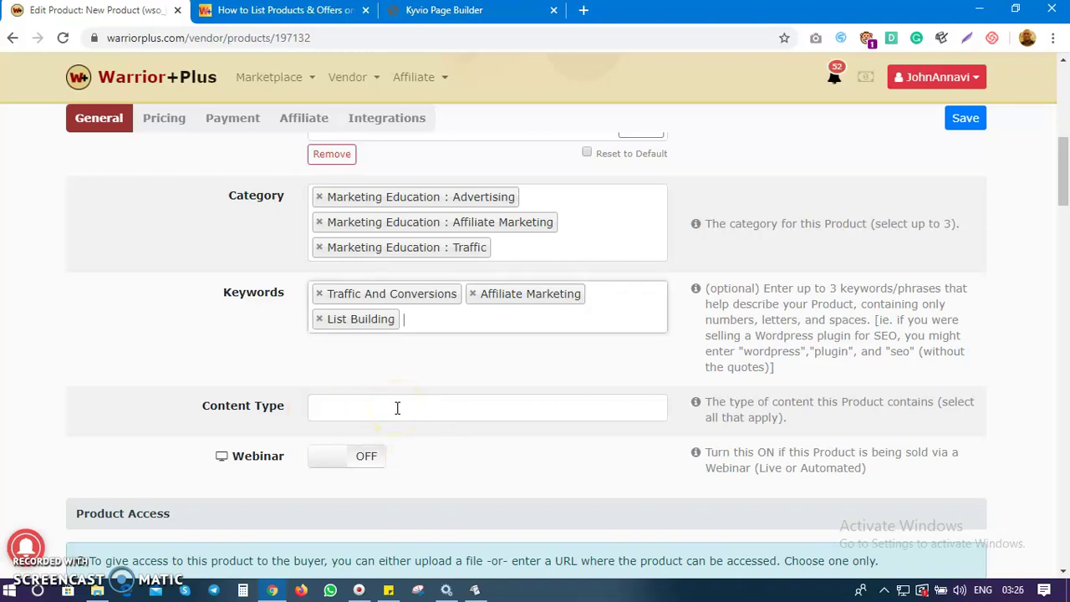
{"action": "left_click", "coordinate": [397, 407]}
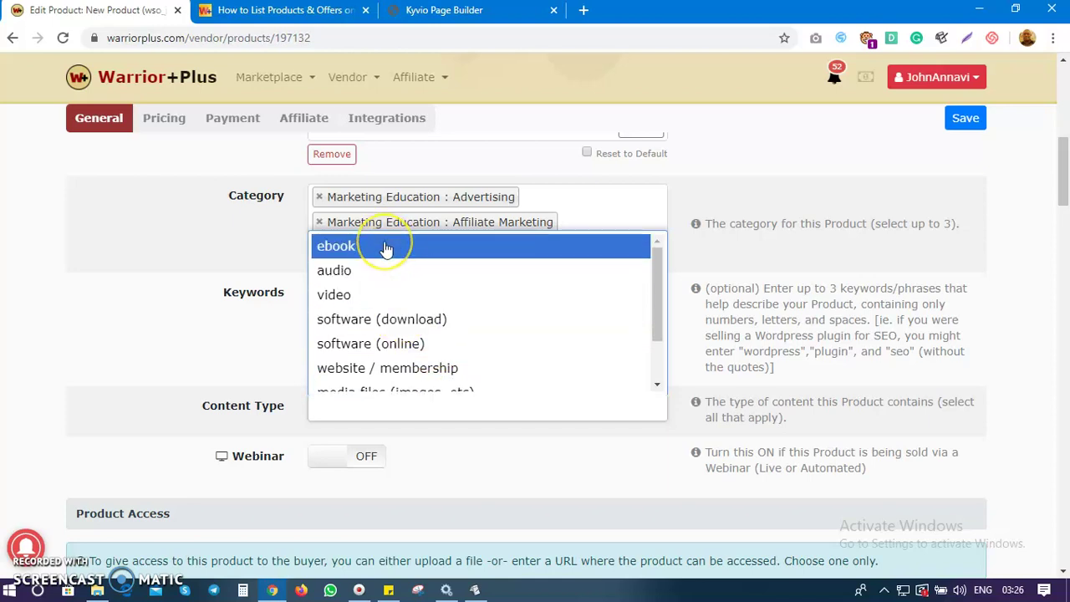
{"action": "left_click", "coordinate": [386, 248]}
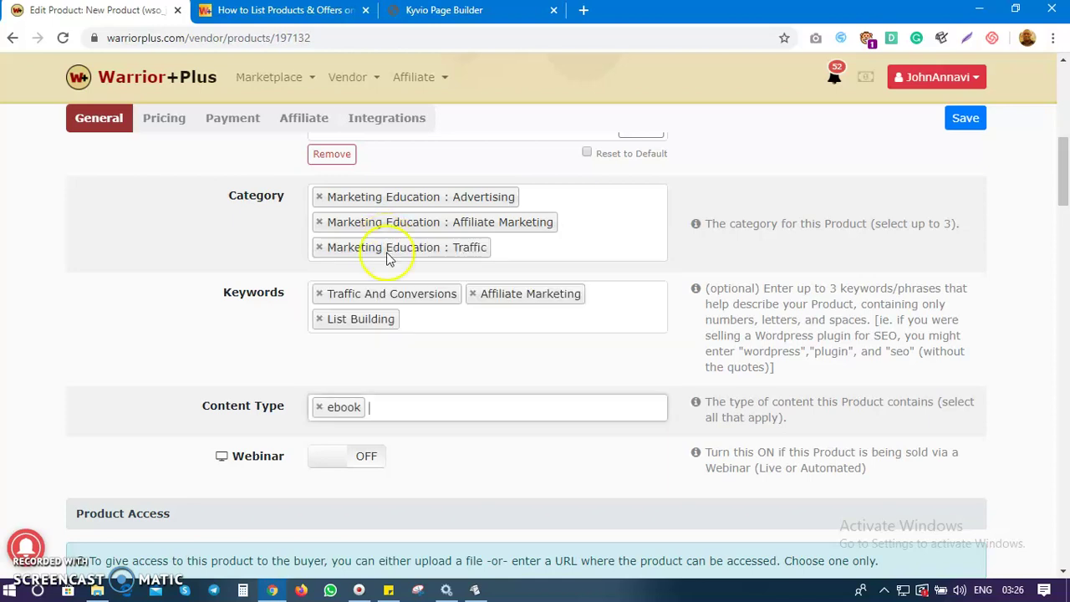
{"action": "scroll", "coordinate": [432, 413], "scroll_direction": "down", "scroll_amount": 1}
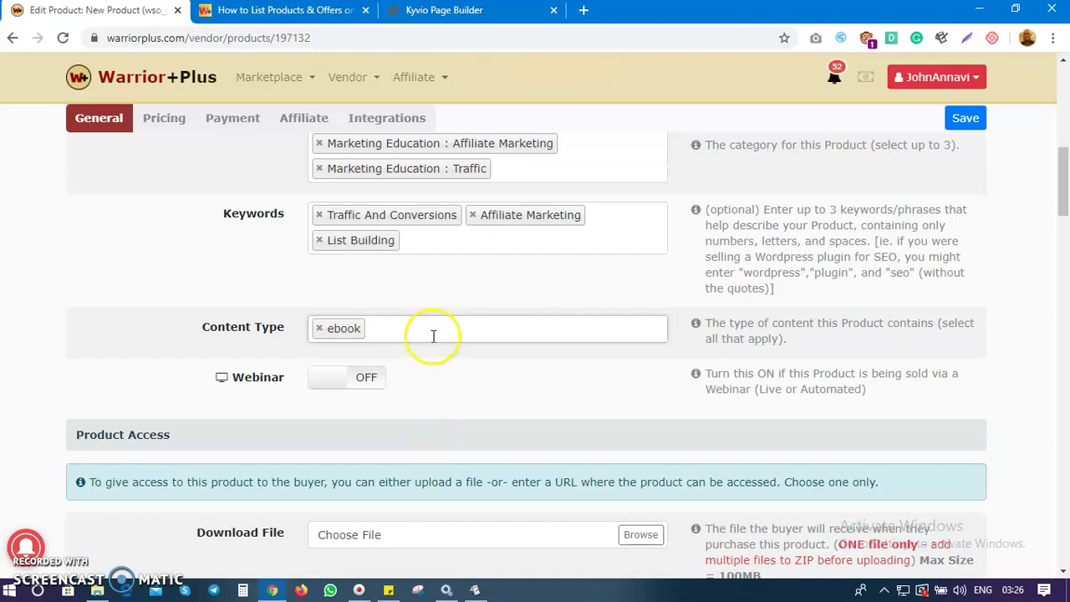
{"action": "scroll", "coordinate": [422, 351], "scroll_direction": "down", "scroll_amount": 1}
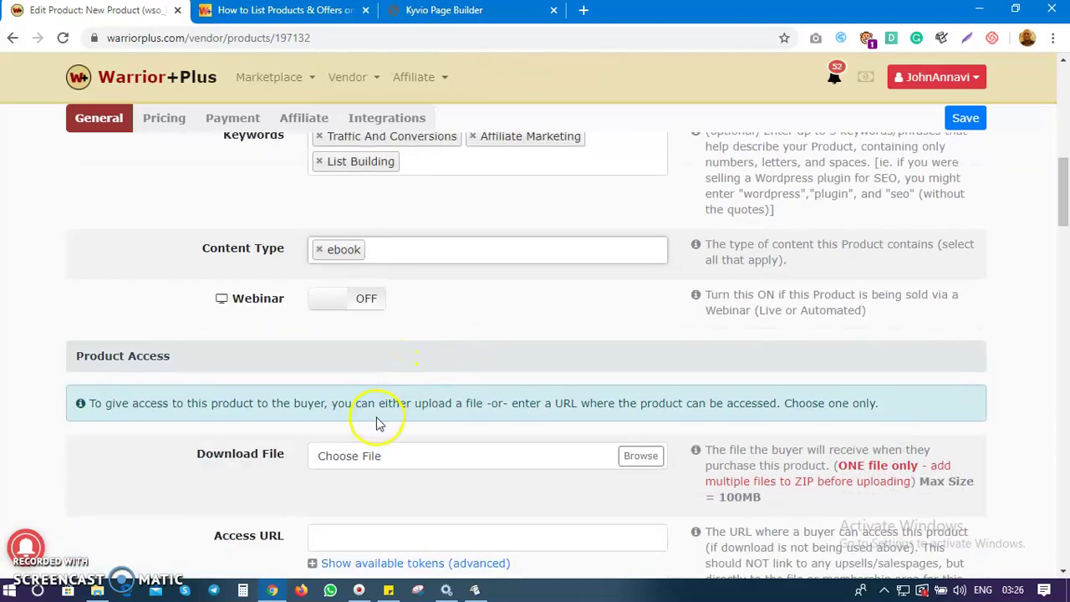
{"action": "scroll", "coordinate": [373, 423], "scroll_direction": "down", "scroll_amount": 1}
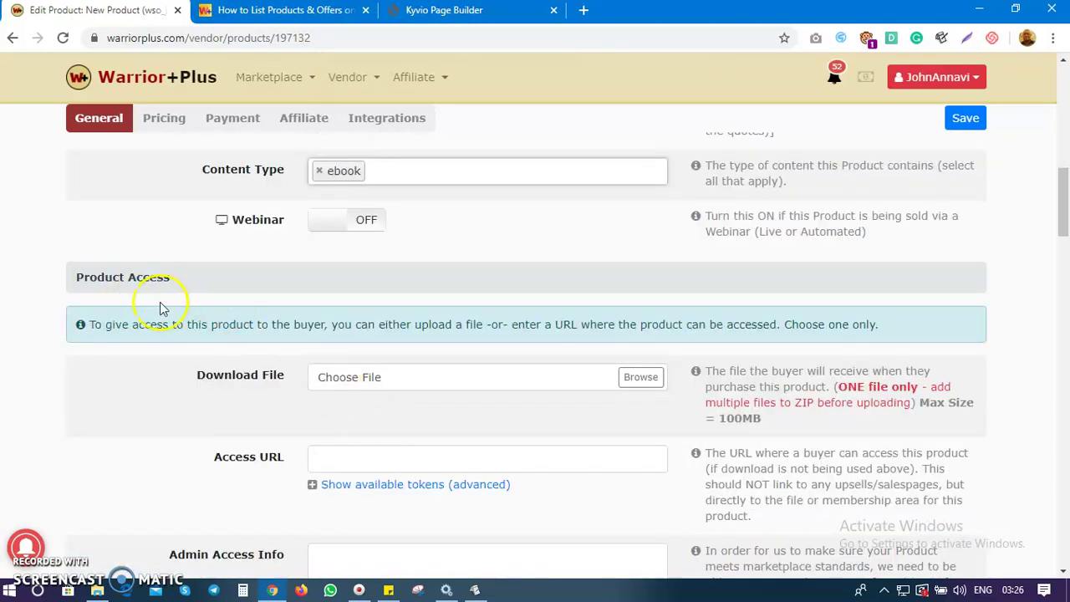
{"action": "scroll", "coordinate": [437, 402], "scroll_direction": "down", "scroll_amount": 1}
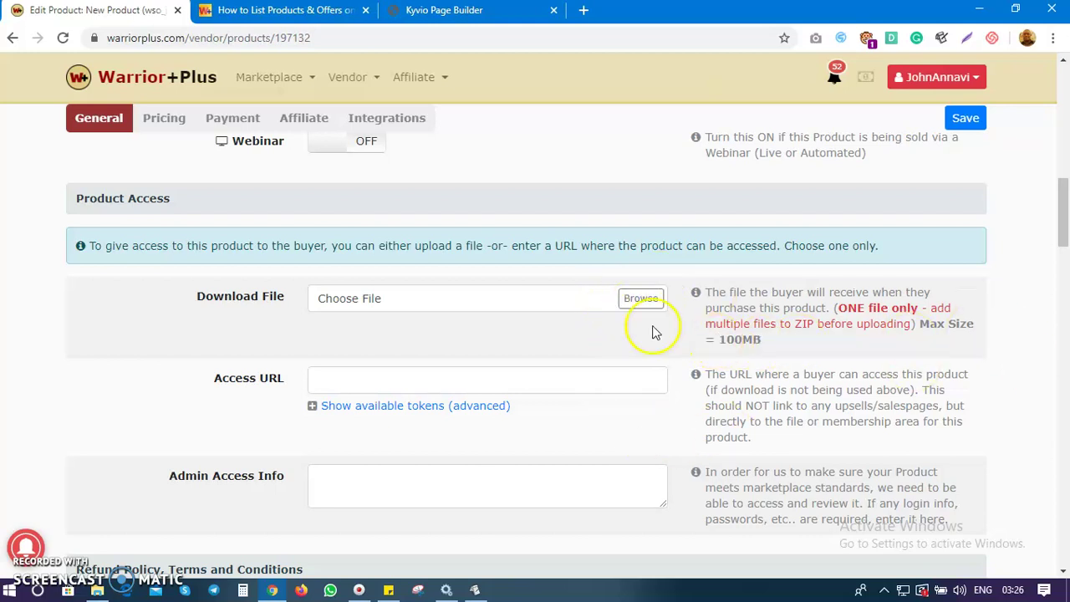
{"action": "left_click", "coordinate": [433, 377]}
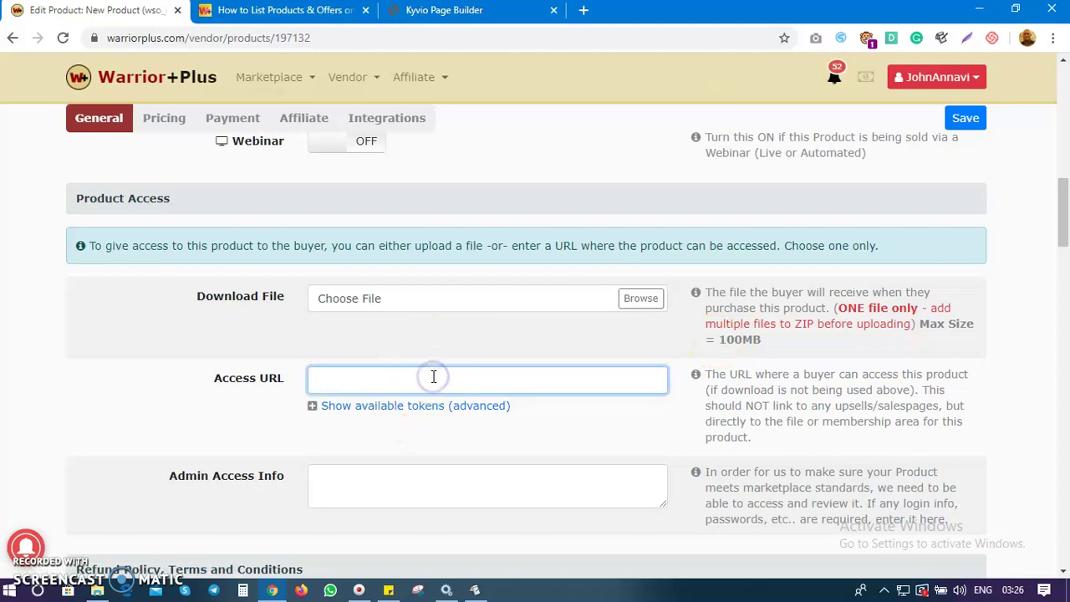
{"action": "left_click", "coordinate": [433, 377]}
{"action": "type", "text": "htpp"}
{"action": "left_click", "coordinate": [434, 377]}
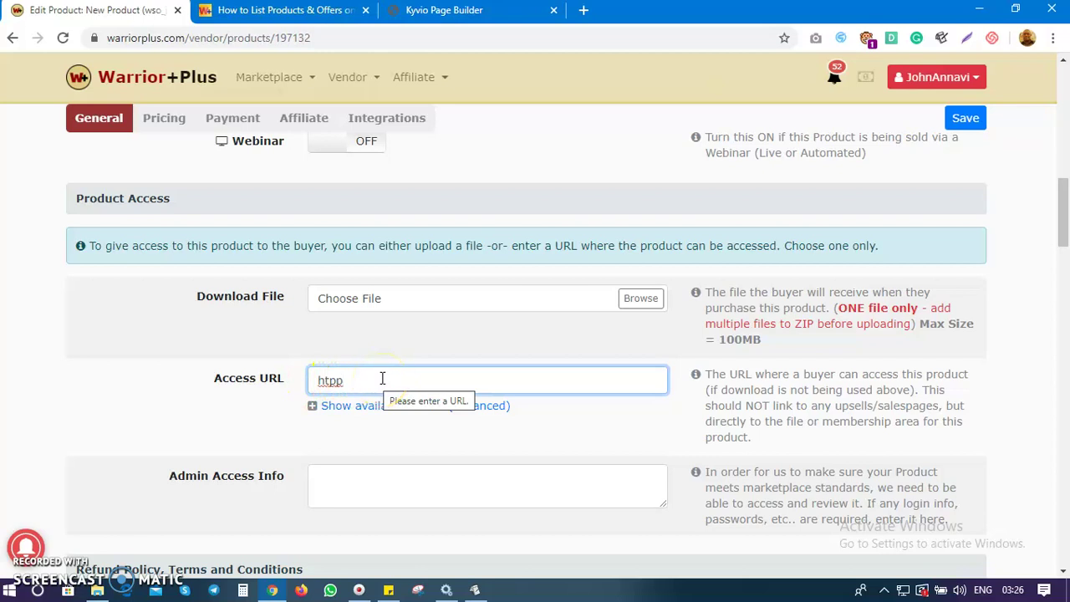
{"action": "key", "text": "BackSpace"}
{"action": "key", "text": "BackSpace"}
{"action": "type", "text": "tps"}
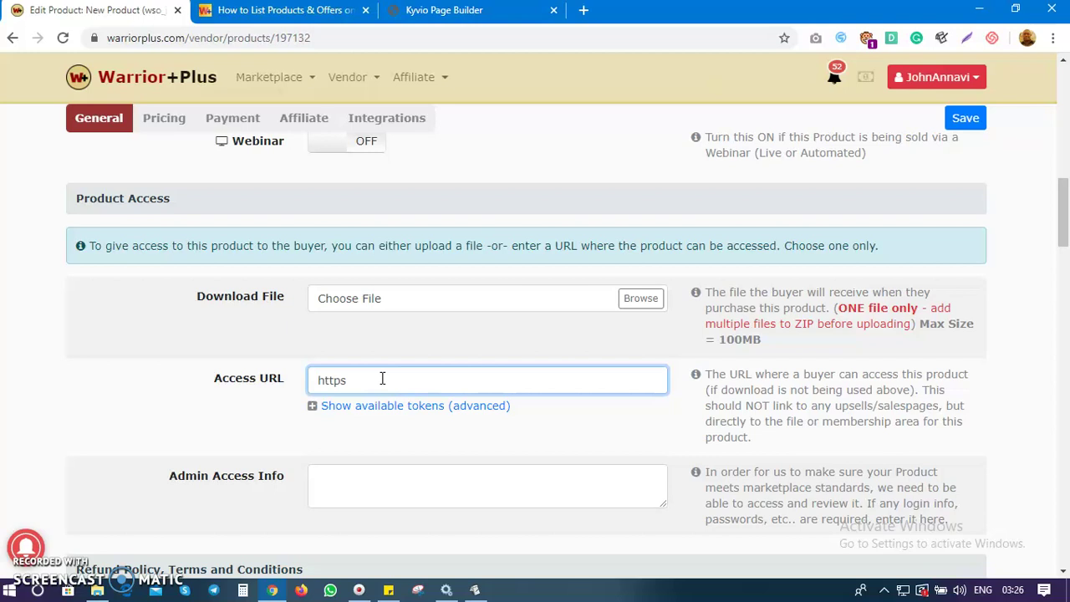
{"action": "type", "text": "://onlinemonthlyincome.com"}
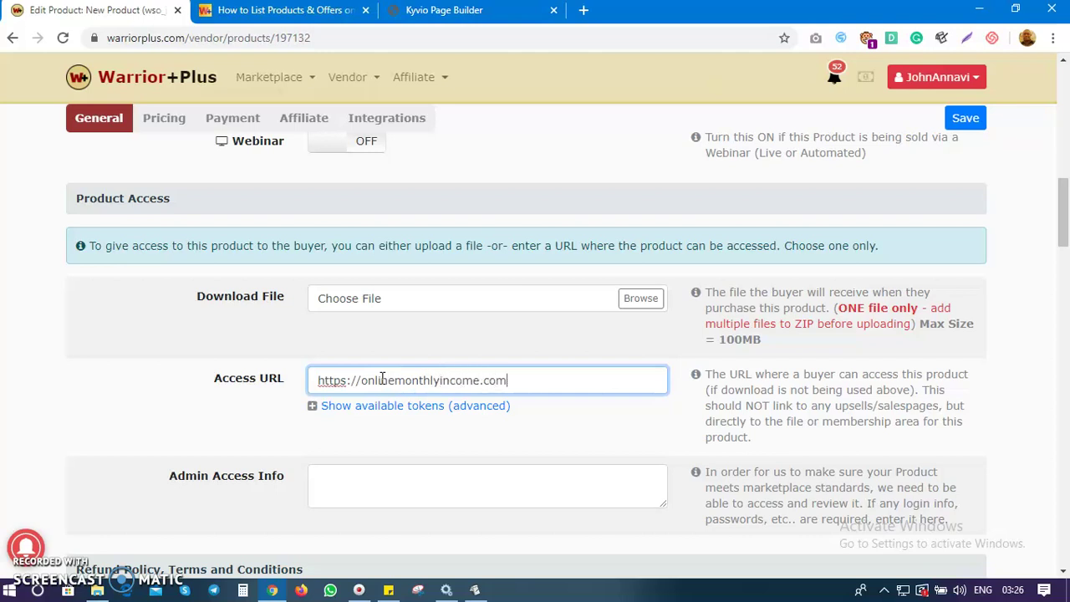
{"action": "type", "text": "/ty"}
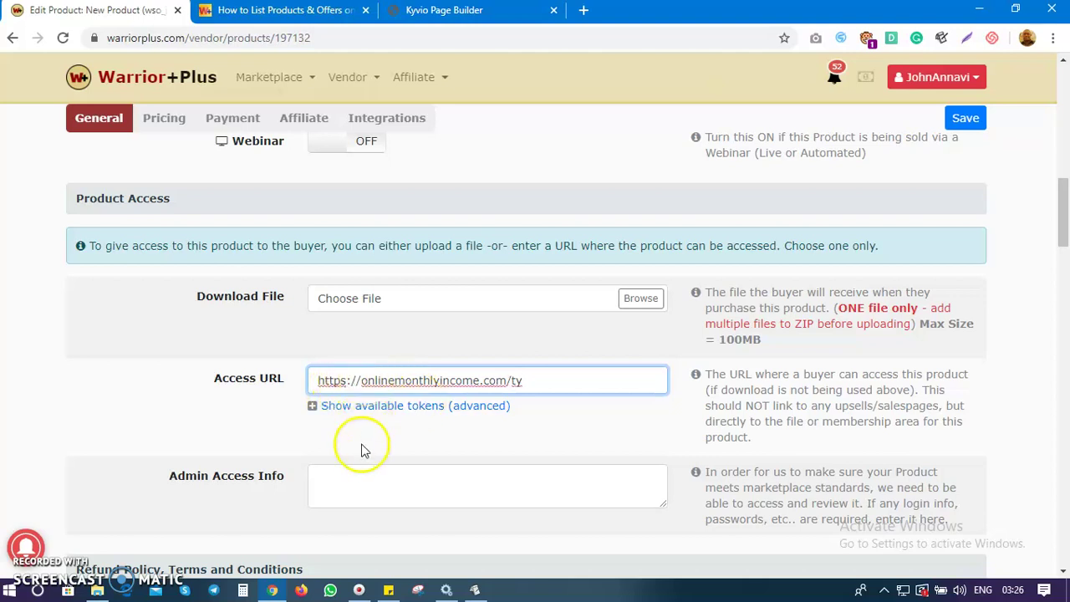
Step: Enter "Open" as the admin access info for reviewing the product
{"action": "scroll", "coordinate": [361, 452], "scroll_direction": "down", "scroll_amount": 1}
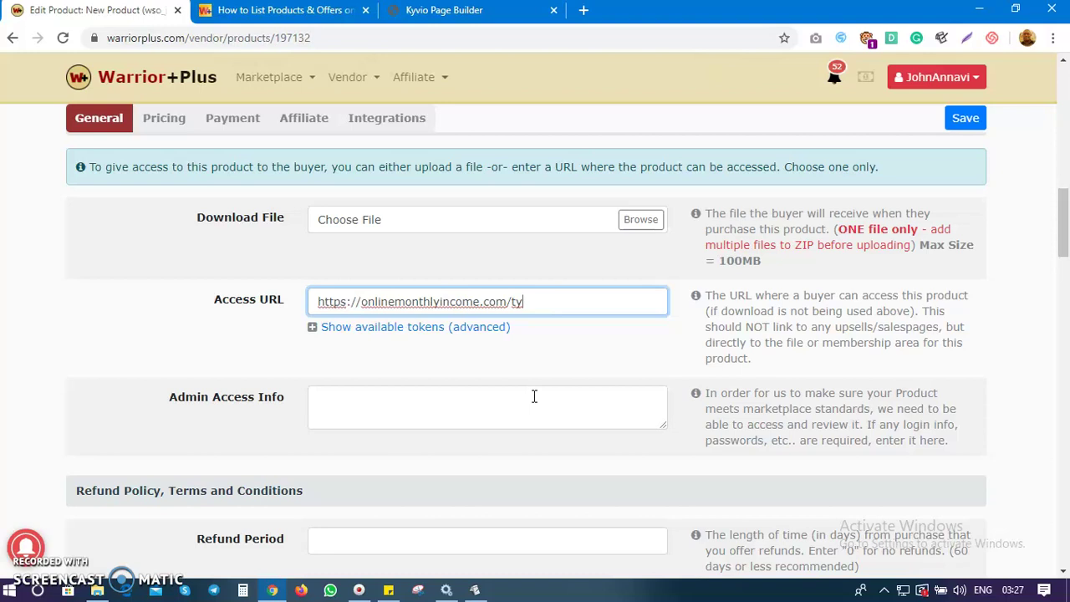
{"action": "left_click", "coordinate": [415, 401]}
{"action": "type", "text": "Open"}
Step: Set the product's refund period to 29 days
{"action": "scroll", "coordinate": [415, 399], "scroll_direction": "down", "scroll_amount": 2}
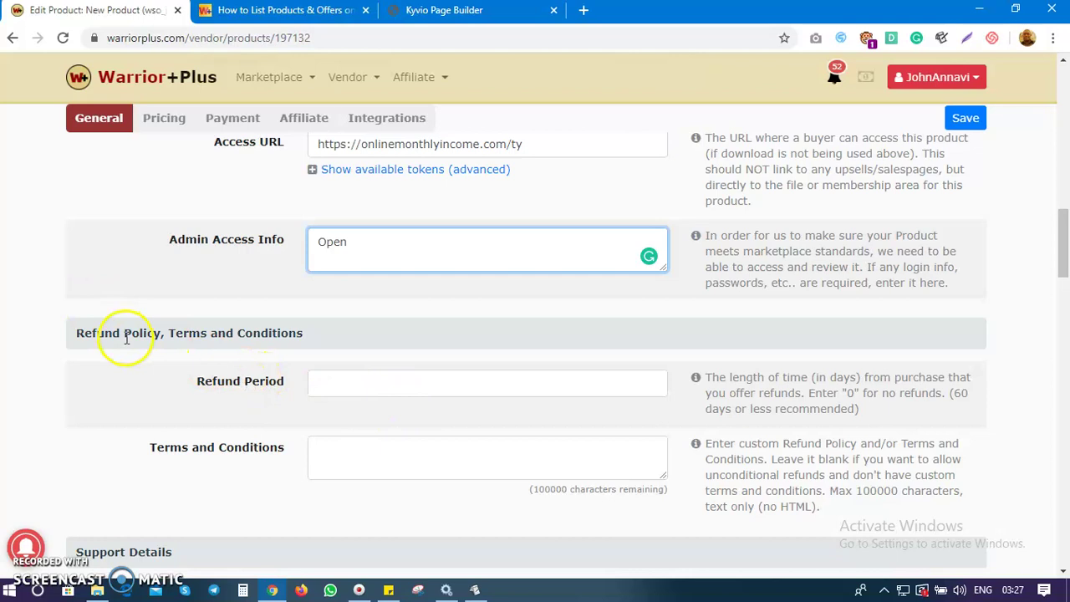
{"action": "left_click", "coordinate": [380, 382]}
{"action": "type", "text": "30"}
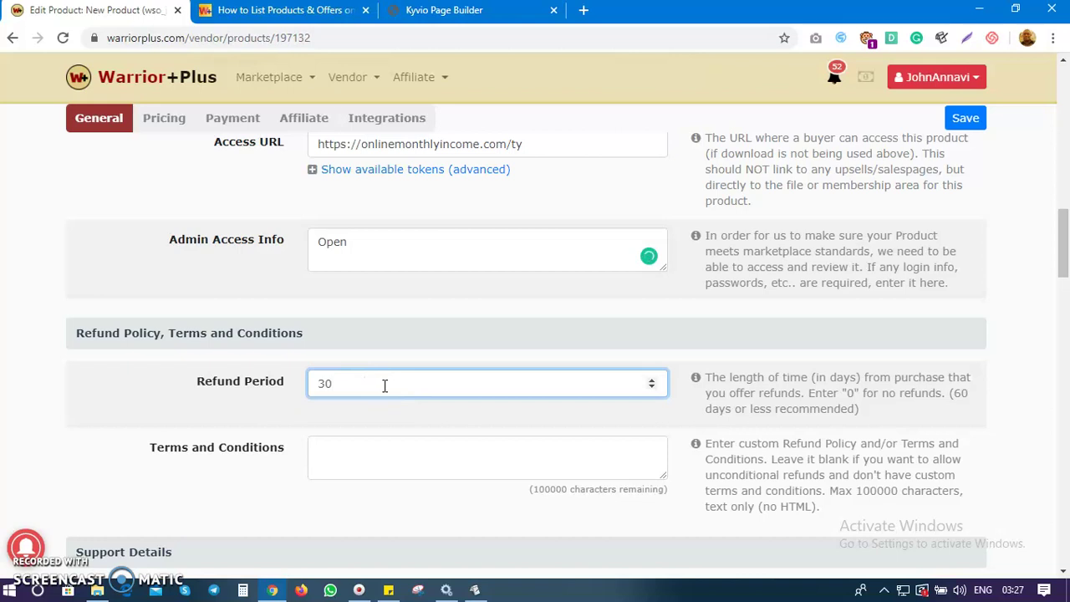
{"action": "key", "text": "Down"}
{"action": "scroll", "coordinate": [407, 448], "scroll_direction": "down", "scroll_amount": 1}
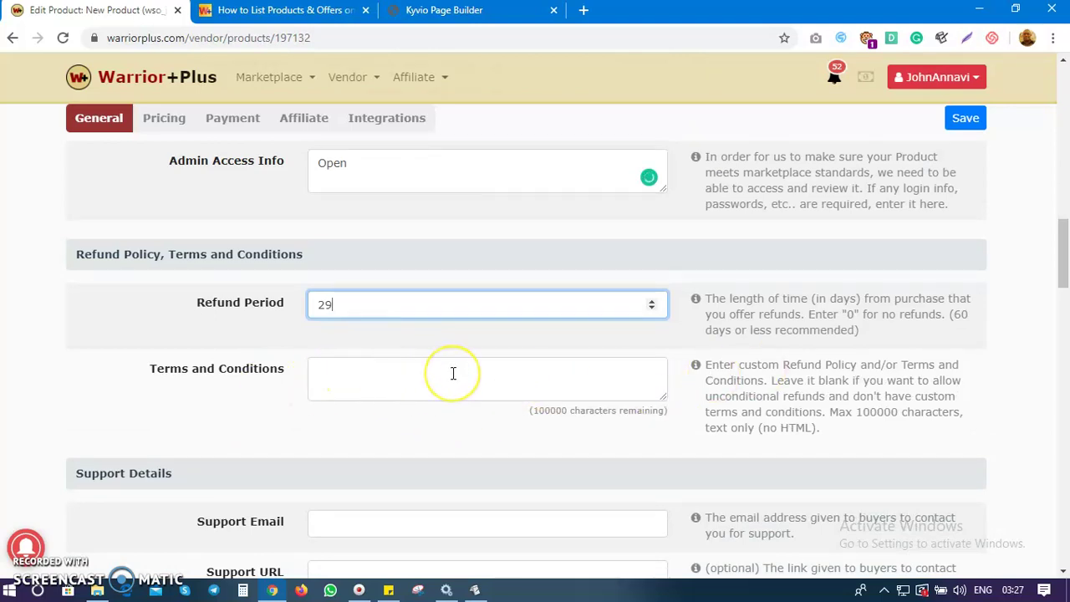
Step: Fill in the support email given to buyers with the suggested online-income business e-mail address
{"action": "scroll", "coordinate": [451, 372], "scroll_direction": "down", "scroll_amount": 3}
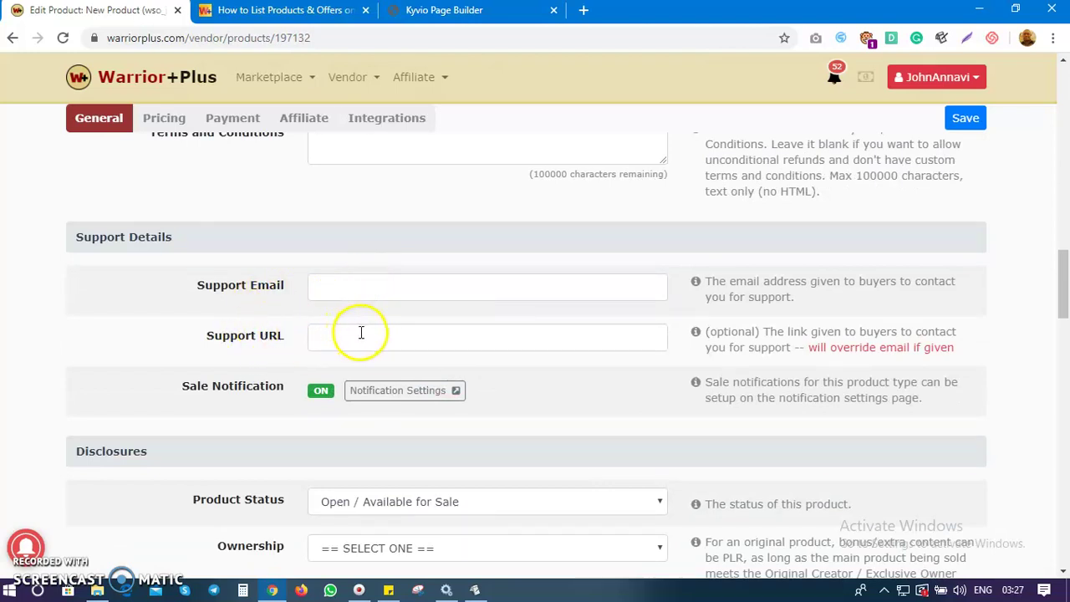
{"action": "left_click", "coordinate": [393, 288]}
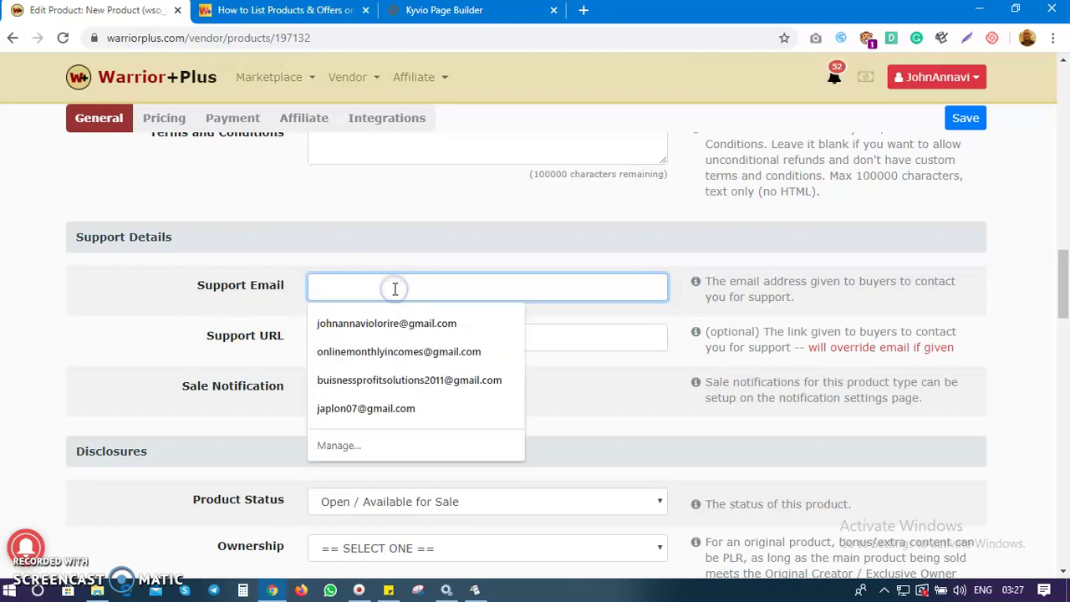
{"action": "left_click", "coordinate": [386, 347]}
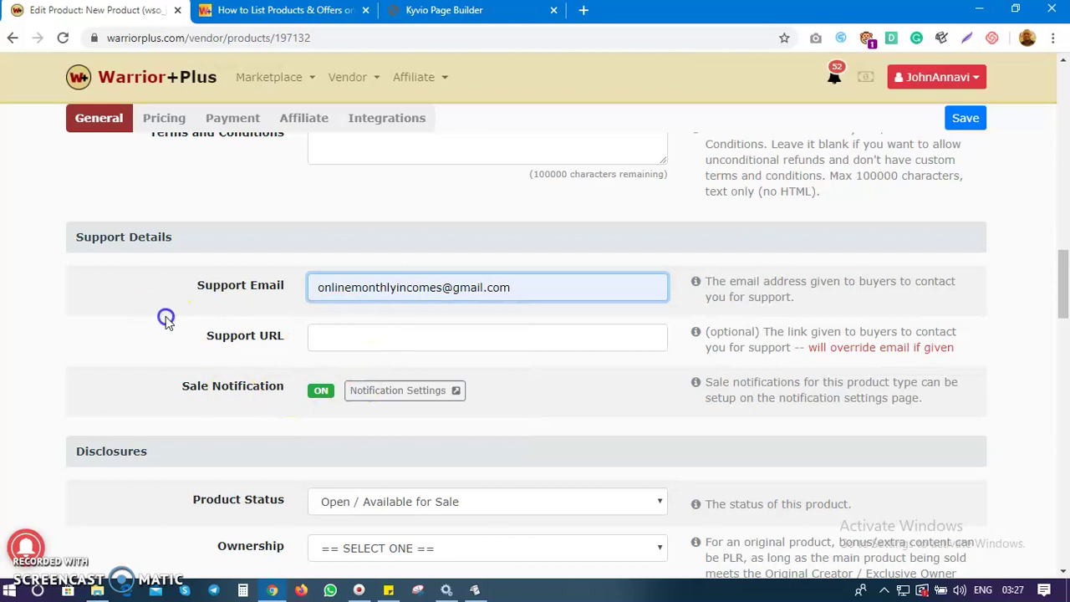
{"action": "left_click", "coordinate": [342, 394]}
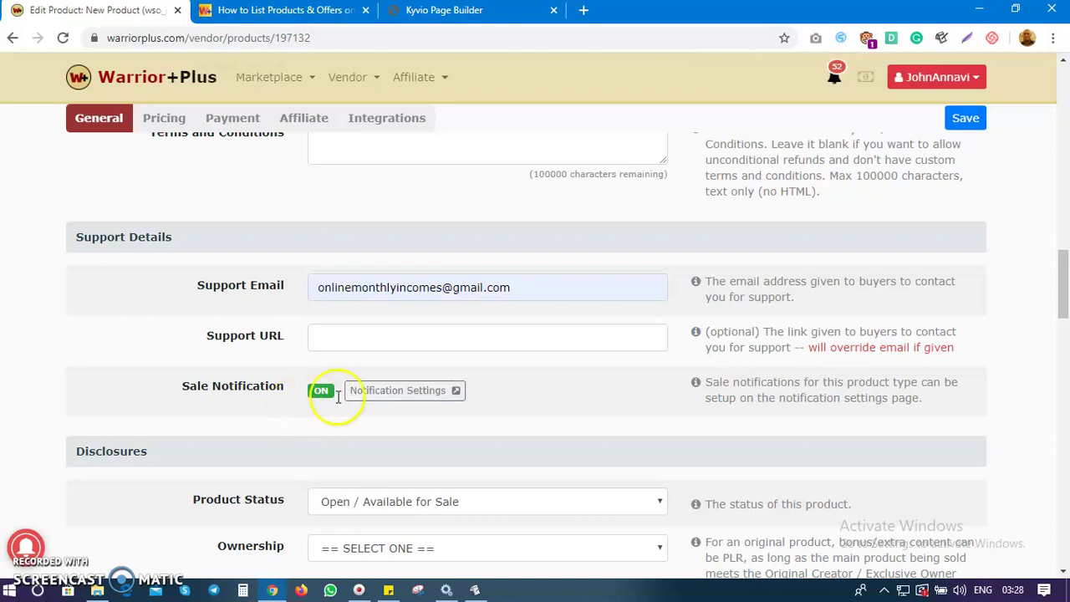
Step: Try the Closed / Unavailable product status and set it back to Open / Available for Sale
{"action": "scroll", "coordinate": [328, 393], "scroll_direction": "down", "scroll_amount": 1}
{"action": "scroll", "coordinate": [329, 392], "scroll_direction": "down", "scroll_amount": 1}
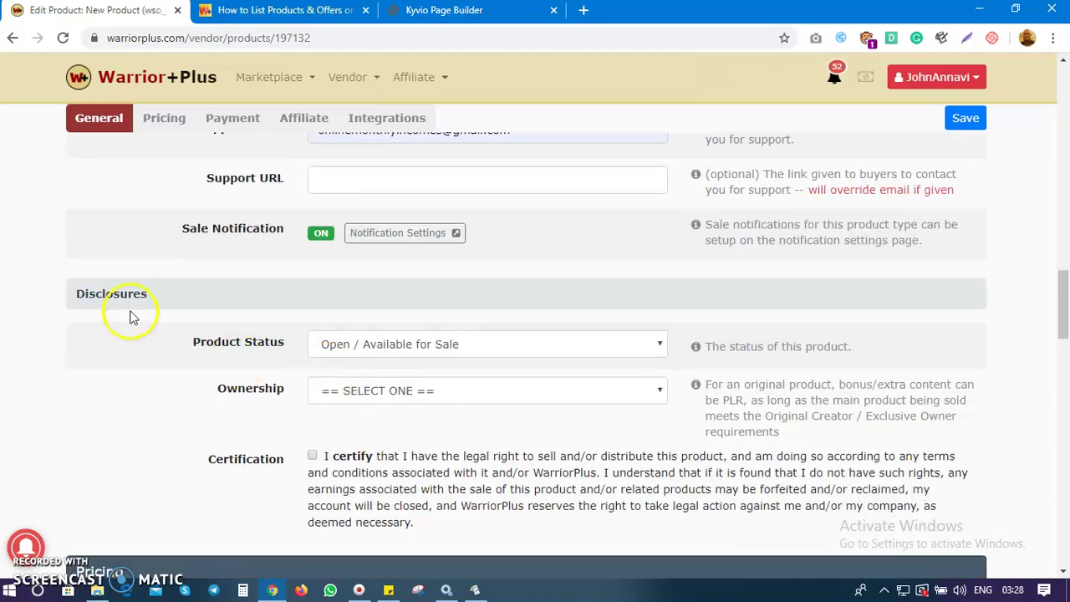
{"action": "left_click", "coordinate": [359, 349]}
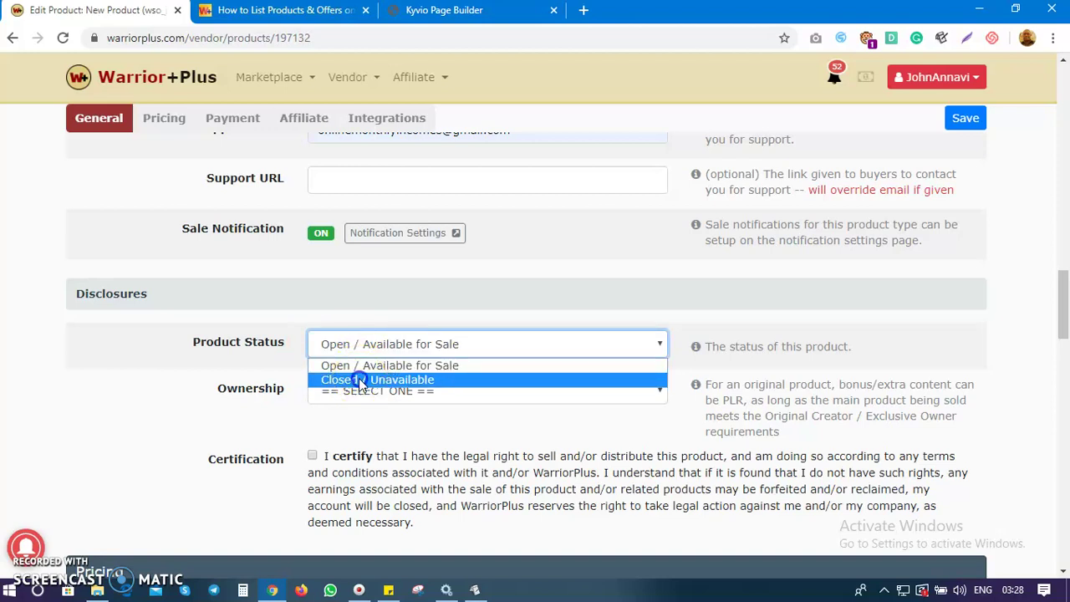
{"action": "left_click", "coordinate": [360, 380]}
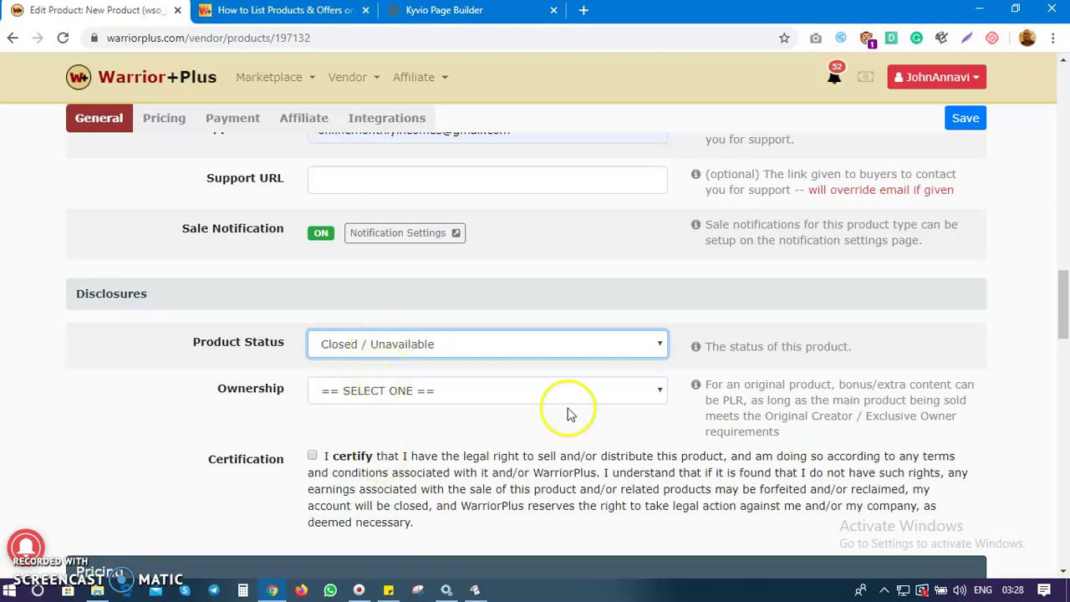
{"action": "left_click", "coordinate": [401, 342]}
{"action": "left_click", "coordinate": [392, 366]}
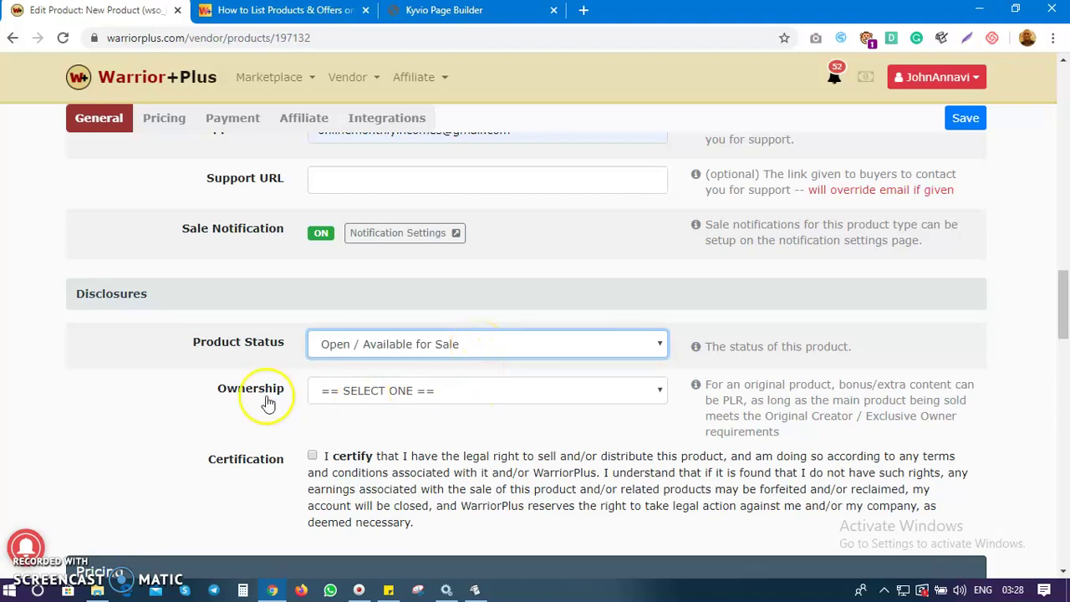
Step: Declare ownership as original creator and/or exclusive owner of the product, and certify the legal right to sell it
{"action": "left_click", "coordinate": [437, 388]}
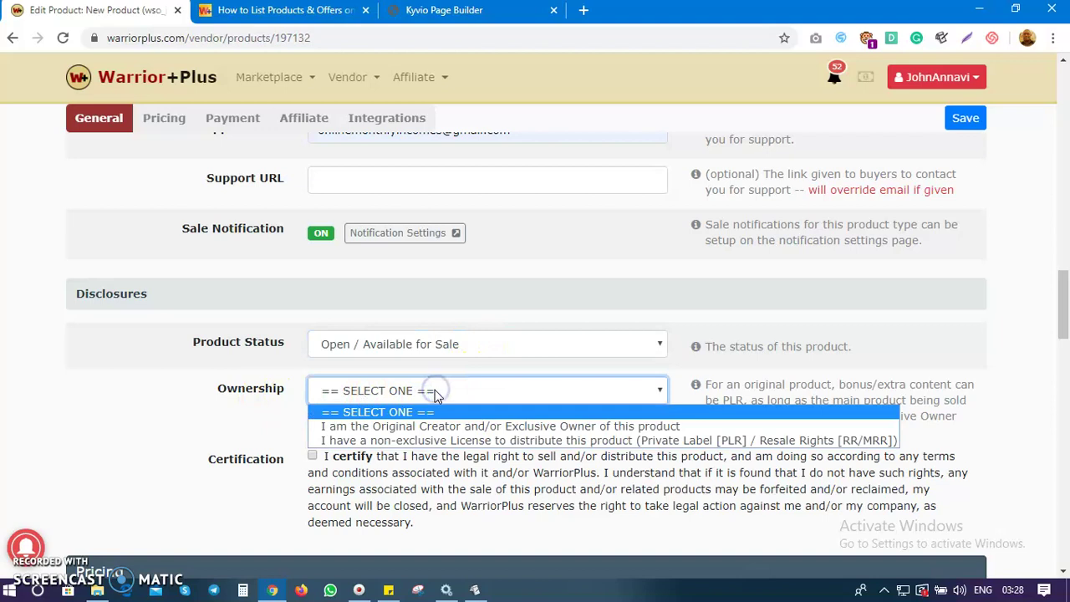
{"action": "scroll", "coordinate": [436, 407], "scroll_direction": "down", "scroll_amount": 1}
{"action": "left_click", "coordinate": [398, 309]}
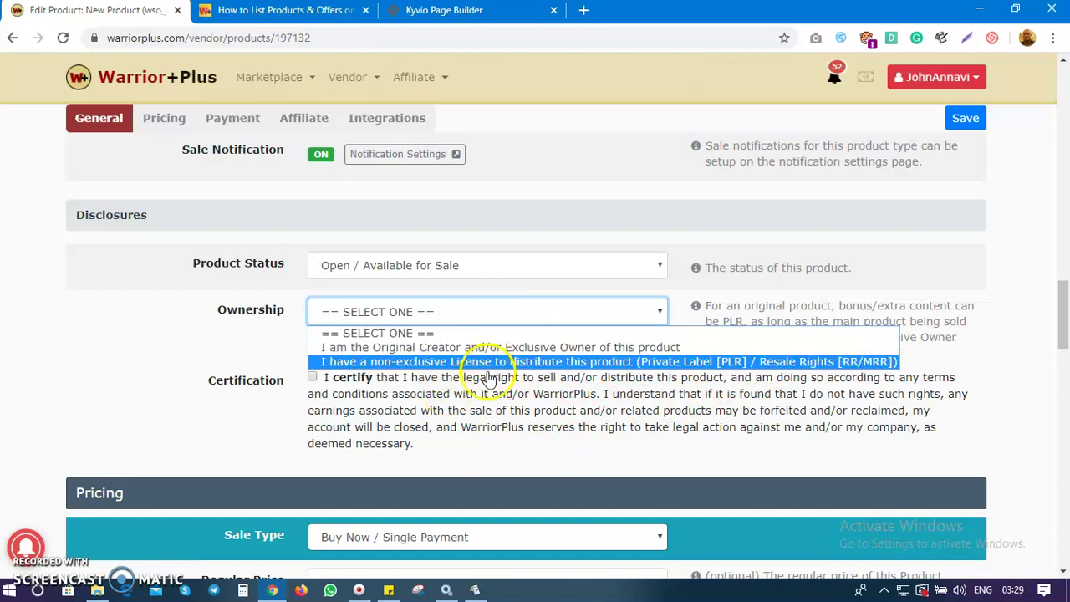
{"action": "left_click", "coordinate": [380, 345]}
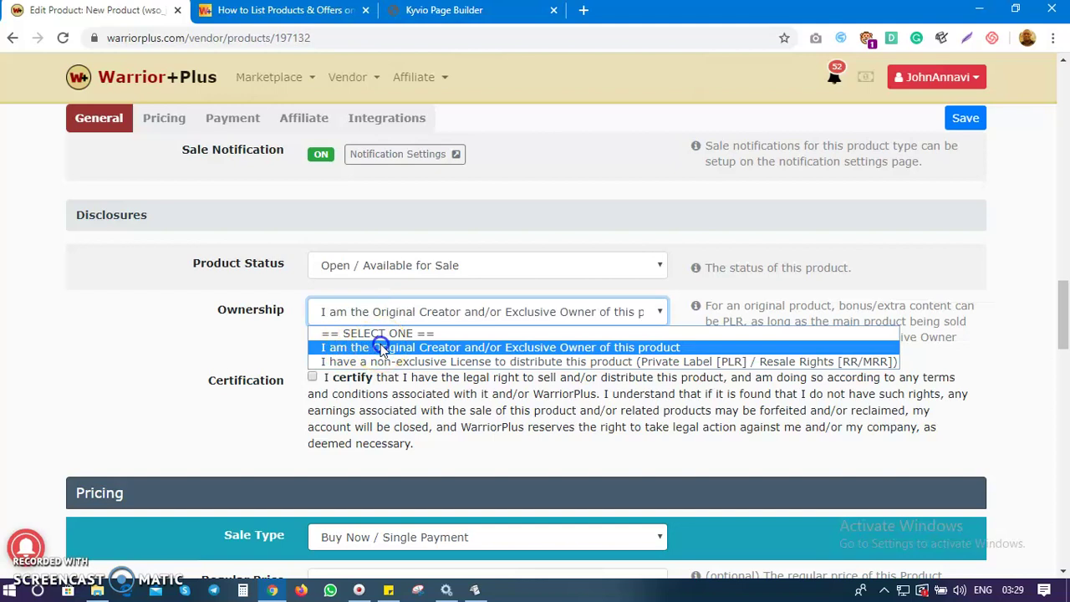
{"action": "left_click", "coordinate": [312, 378]}
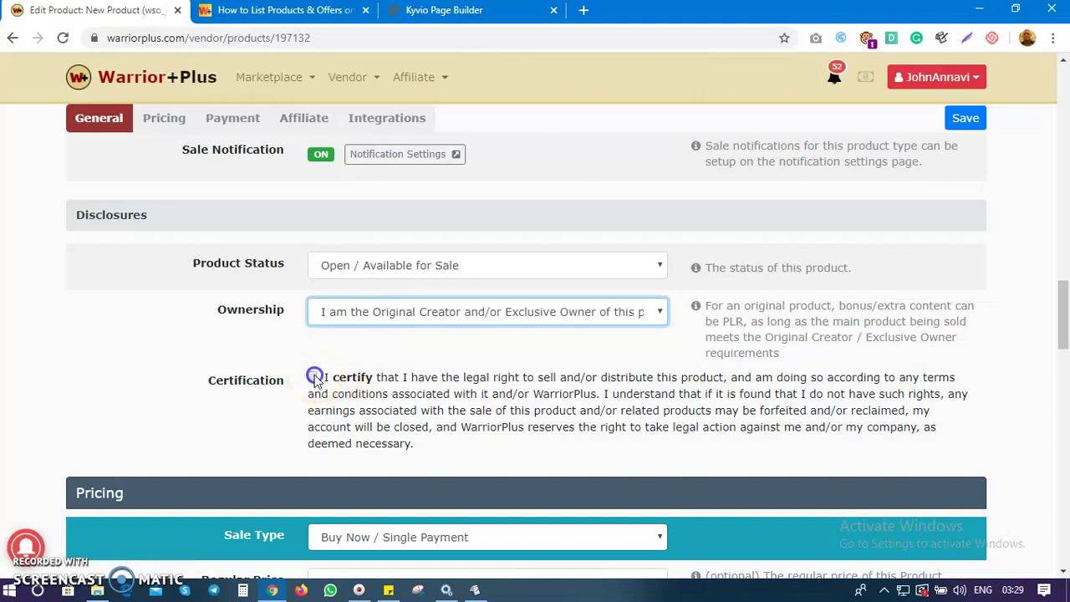
Step: Keep the sale type as Buy Now / Single Payment and set the sale price to 9.95
{"action": "scroll", "coordinate": [316, 380], "scroll_direction": "down", "scroll_amount": 1}
{"action": "scroll", "coordinate": [316, 380], "scroll_direction": "down", "scroll_amount": 1}
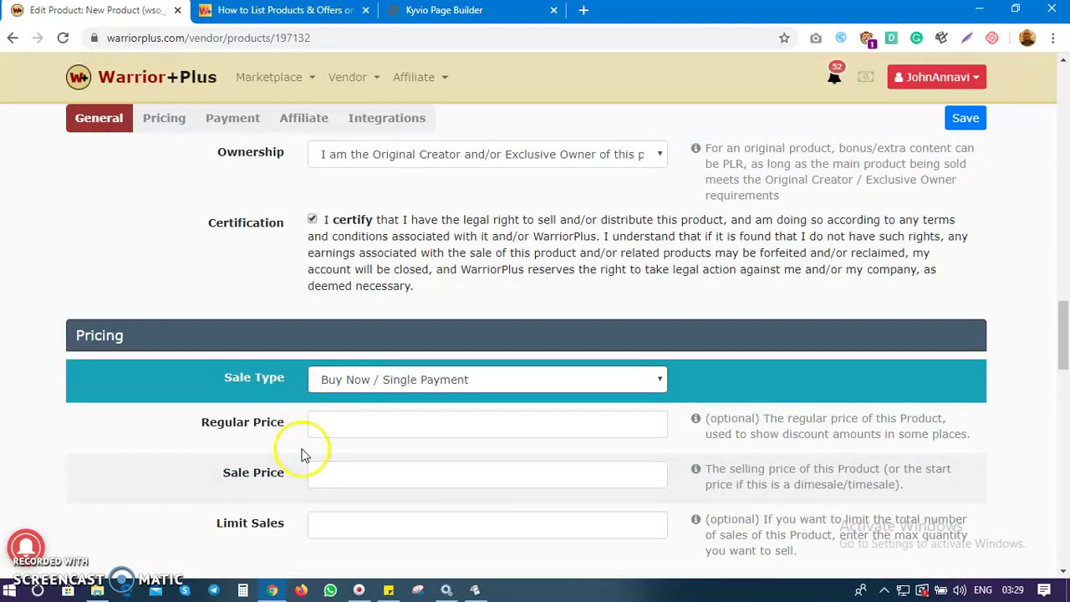
{"action": "scroll", "coordinate": [276, 388], "scroll_direction": "down", "scroll_amount": 1}
{"action": "scroll", "coordinate": [259, 393], "scroll_direction": "down", "scroll_amount": 1}
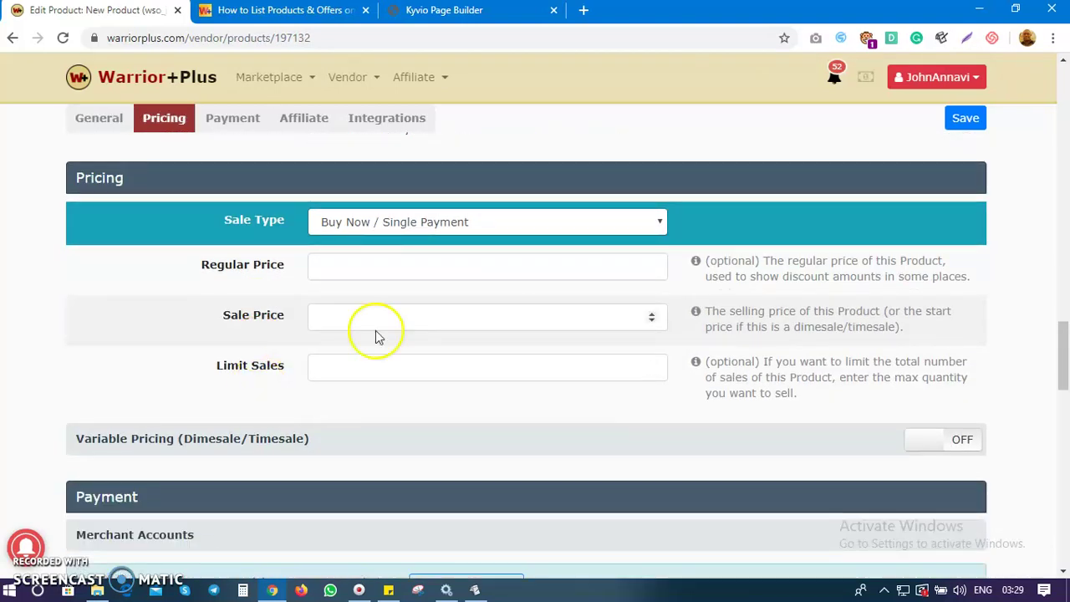
{"action": "left_click", "coordinate": [418, 222]}
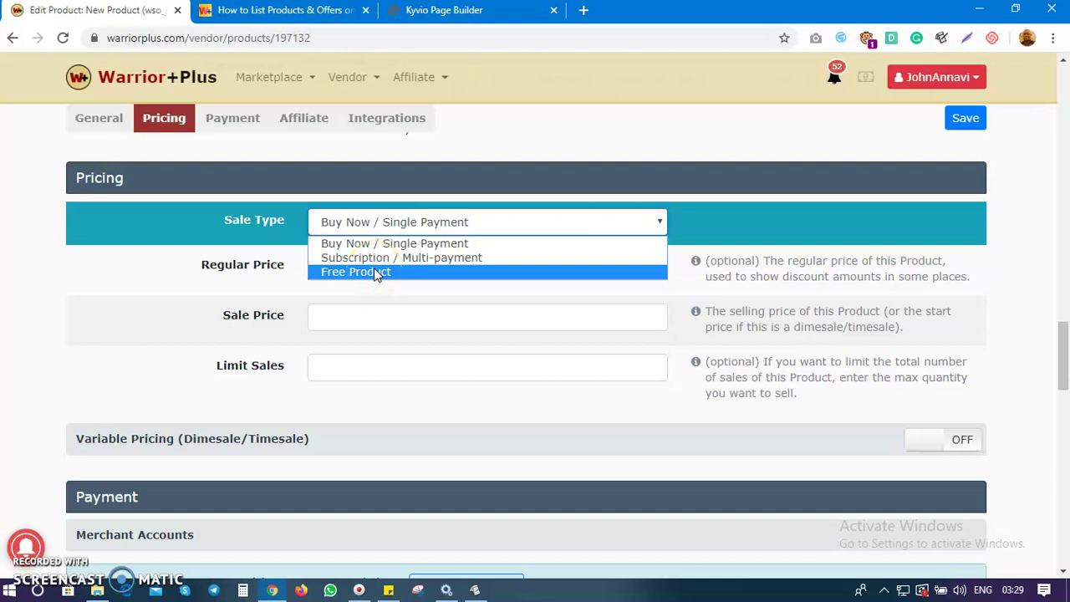
{"action": "left_click", "coordinate": [360, 233]}
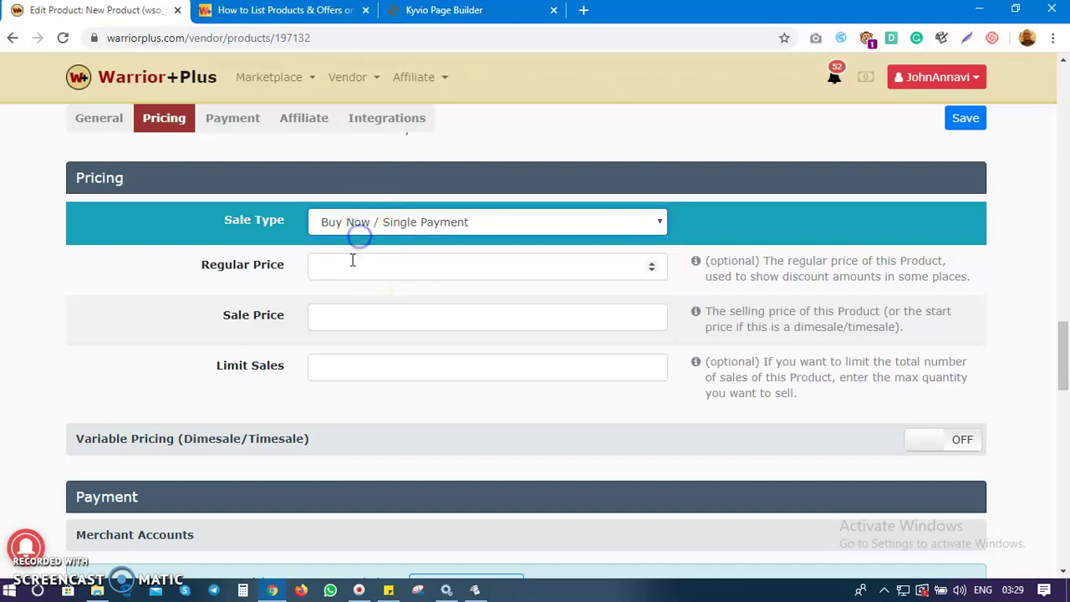
{"action": "left_click", "coordinate": [361, 259]}
{"action": "left_click", "coordinate": [361, 262]}
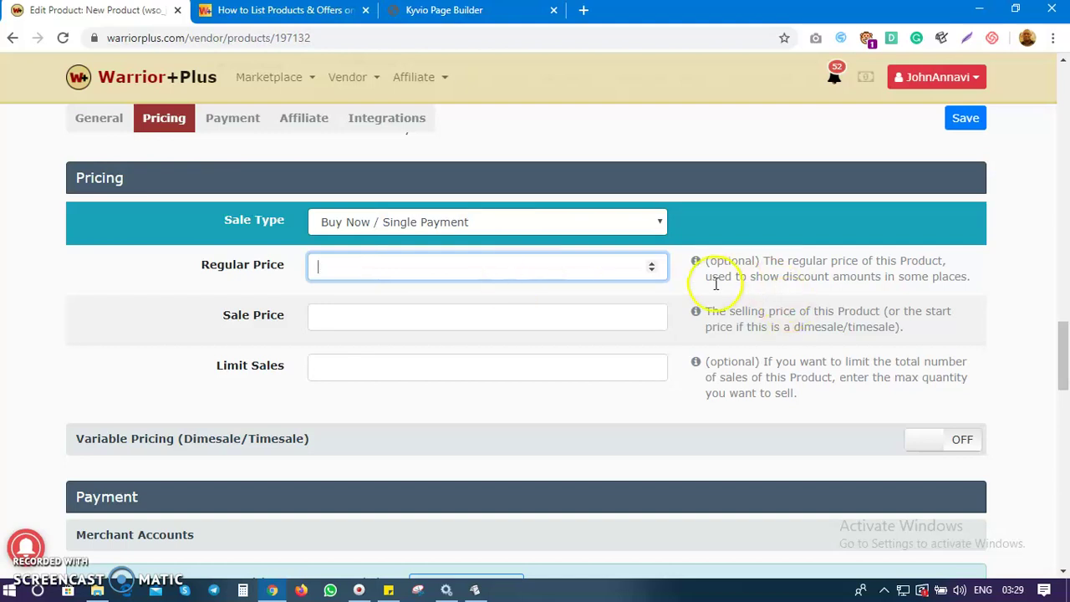
{"action": "left_click", "coordinate": [393, 322]}
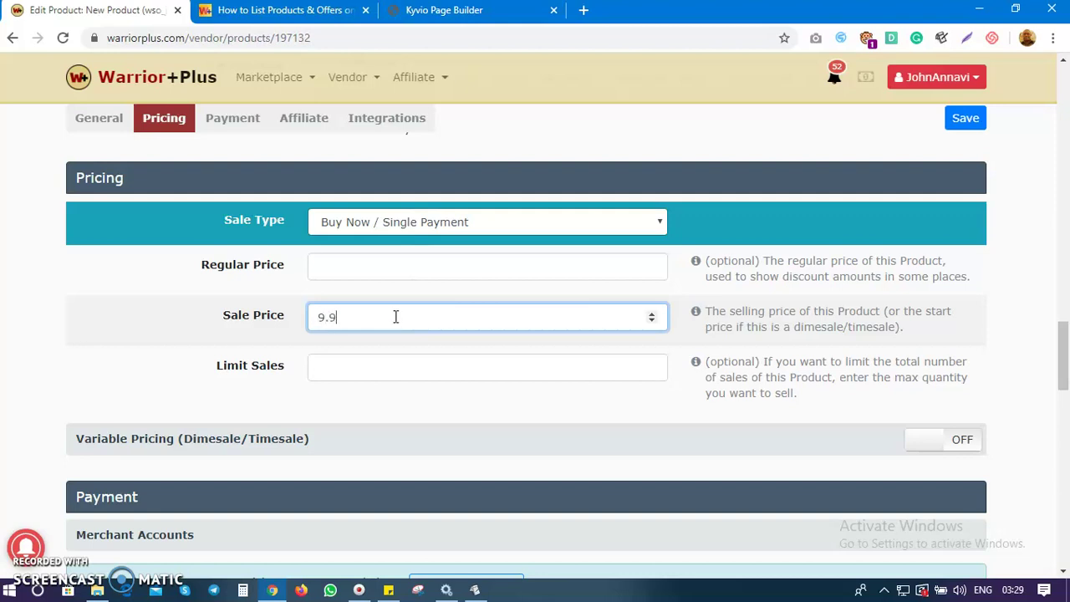
{"action": "left_click", "coordinate": [374, 365]}
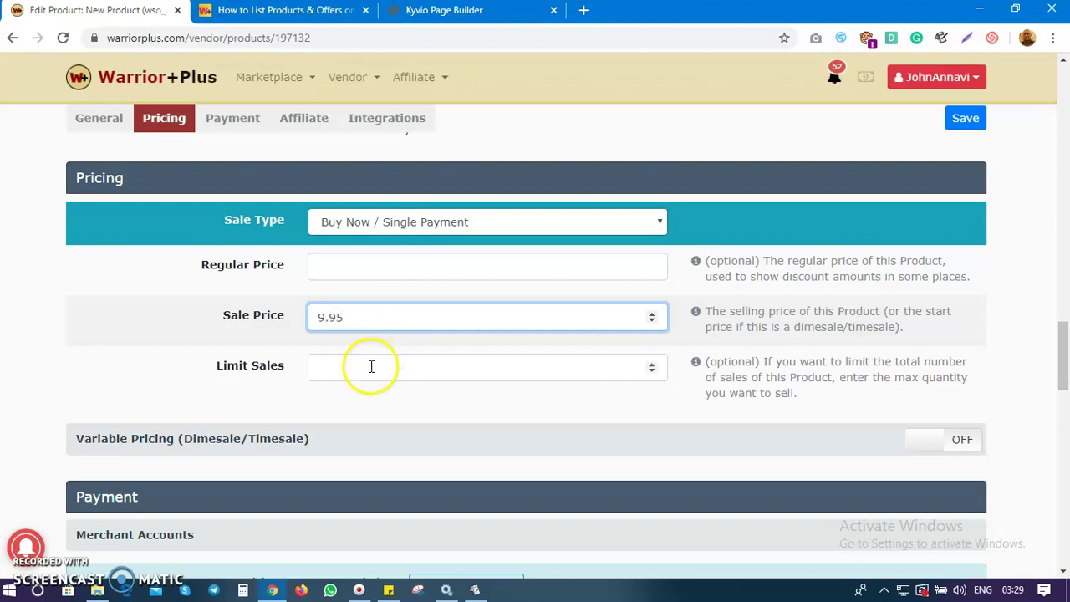
Step: Choose the last listed PayPal account as the product's Paypal (Legacy) merchant account and dismiss the advert notification
{"action": "scroll", "coordinate": [344, 389], "scroll_direction": "down", "scroll_amount": 2}
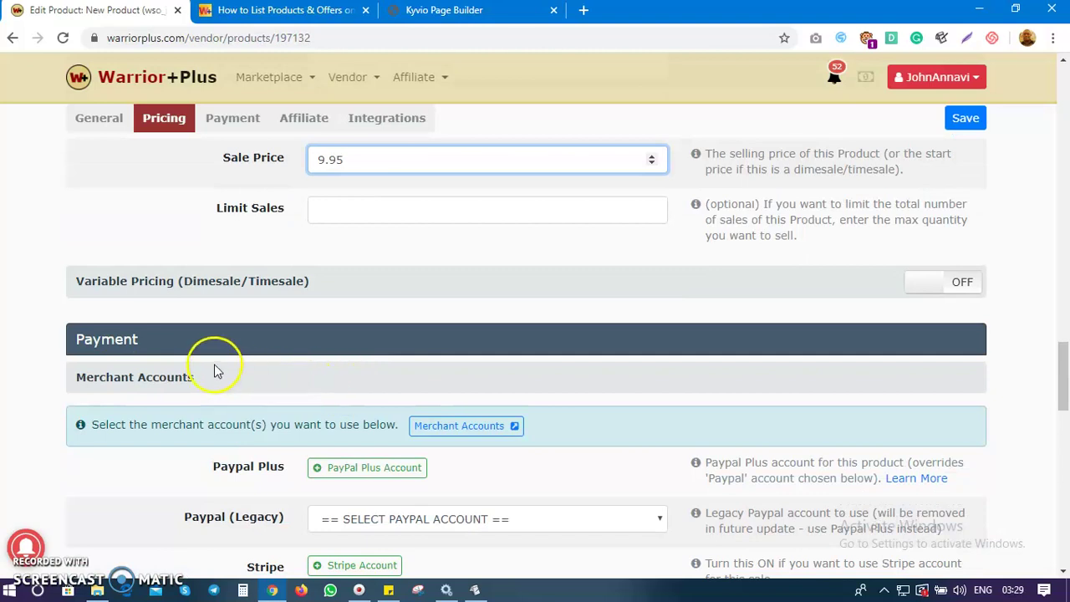
{"action": "scroll", "coordinate": [243, 366], "scroll_direction": "down", "scroll_amount": 1}
{"action": "scroll", "coordinate": [354, 410], "scroll_direction": "down", "scroll_amount": 2}
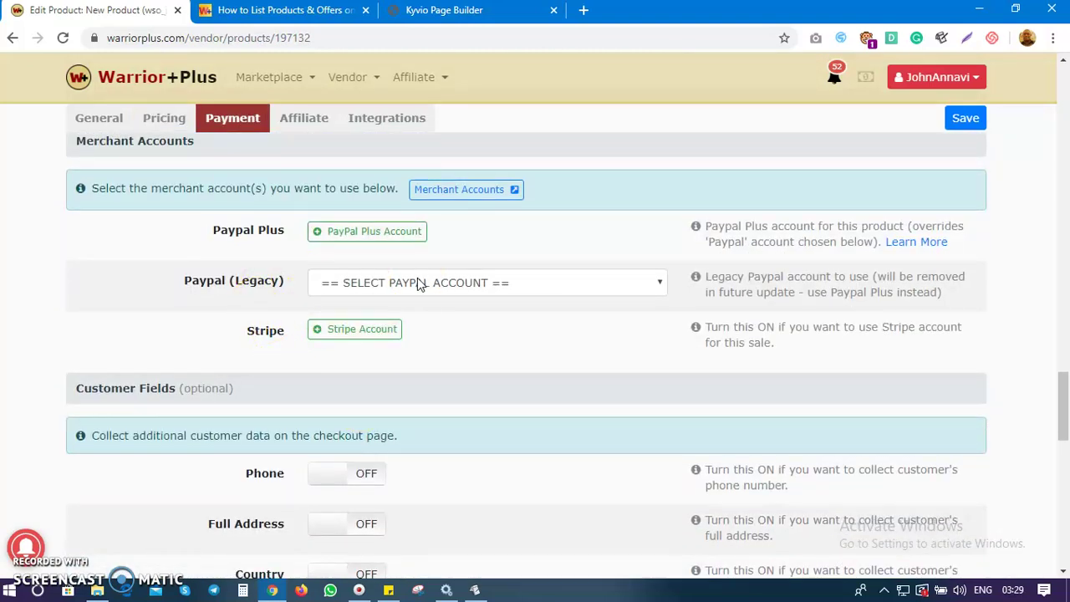
{"action": "left_click", "coordinate": [450, 281]}
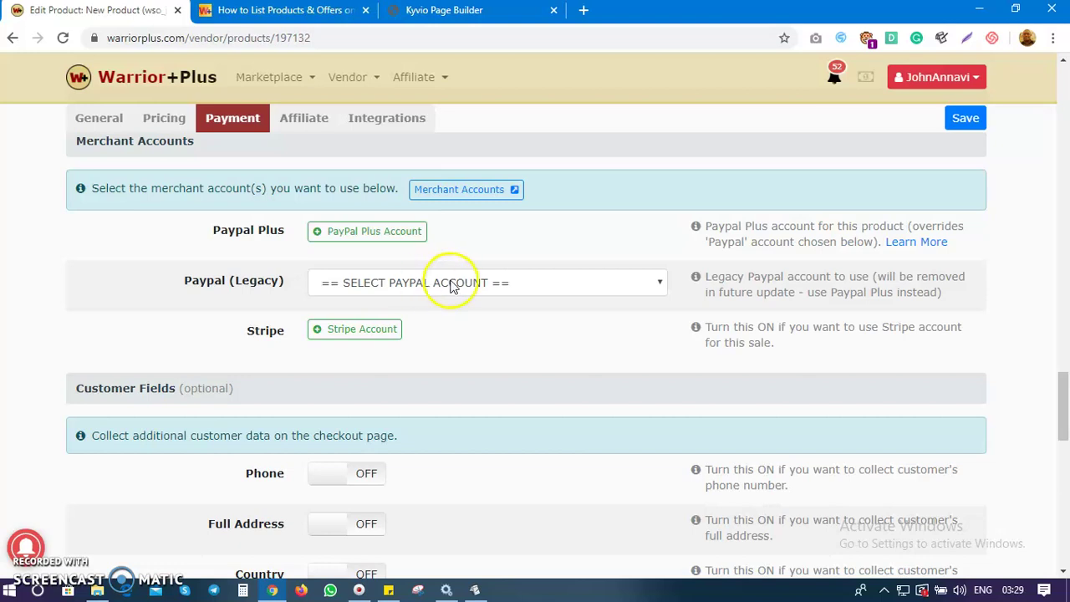
{"action": "left_click", "coordinate": [450, 284]}
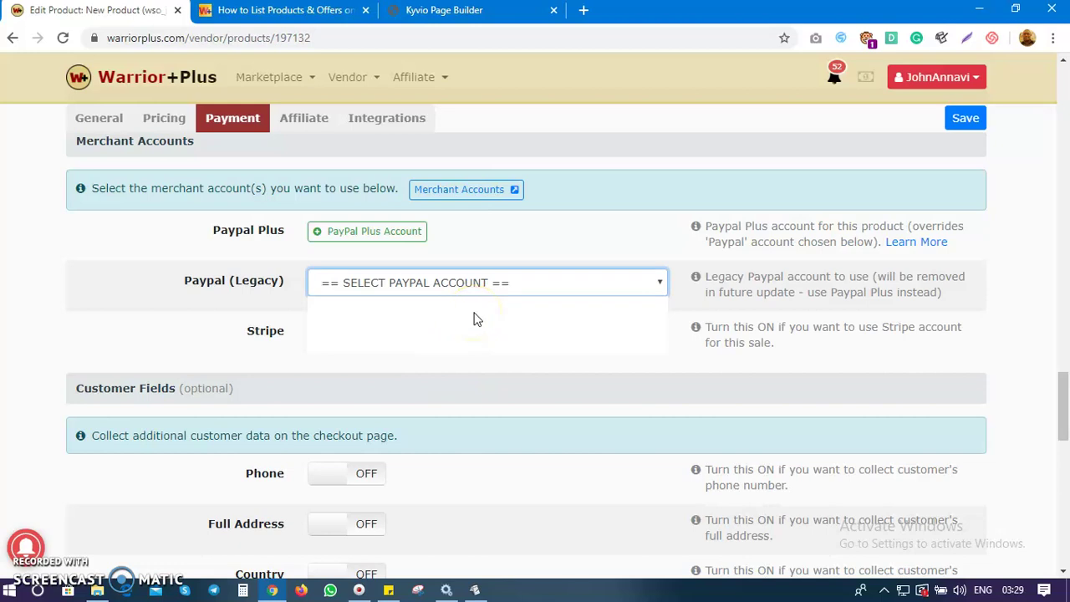
{"action": "left_click", "coordinate": [490, 281]}
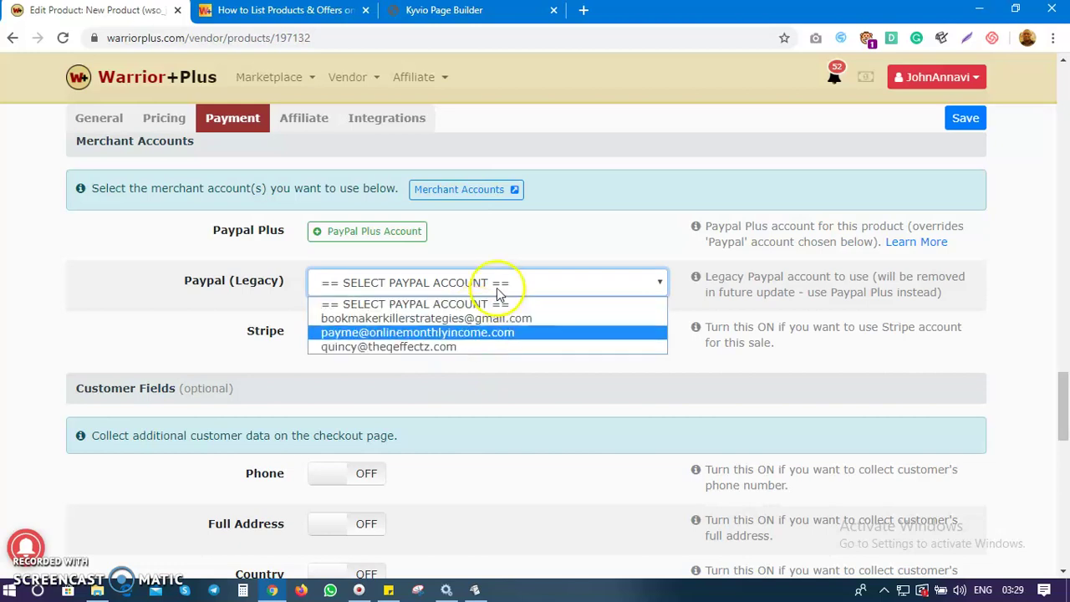
{"action": "left_click", "coordinate": [461, 344]}
{"action": "scroll", "coordinate": [464, 348], "scroll_direction": "down", "scroll_amount": 2}
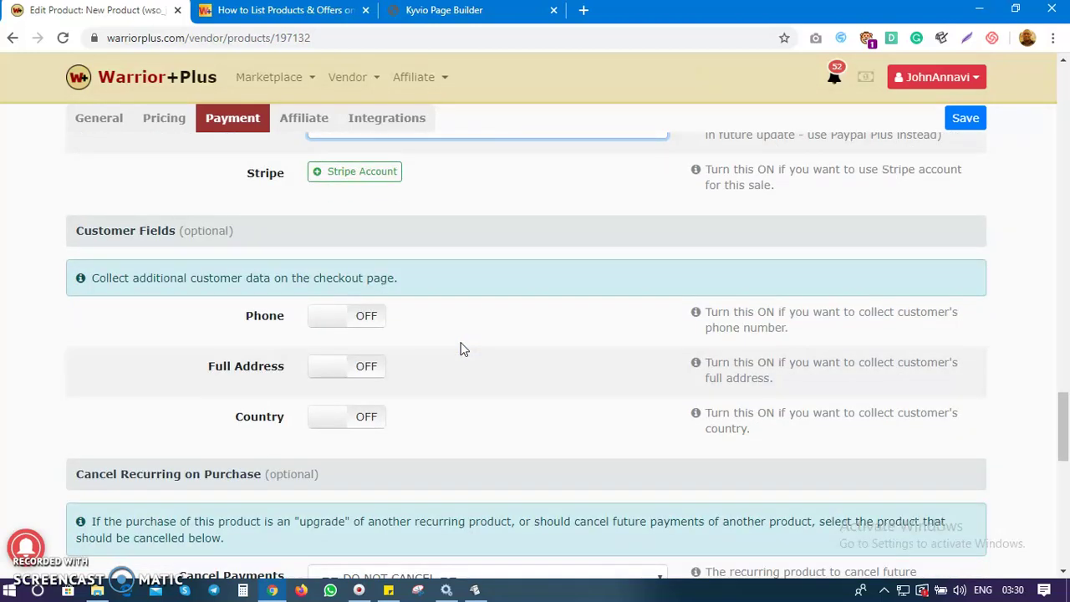
{"action": "scroll", "coordinate": [473, 348], "scroll_direction": "up", "scroll_amount": 2}
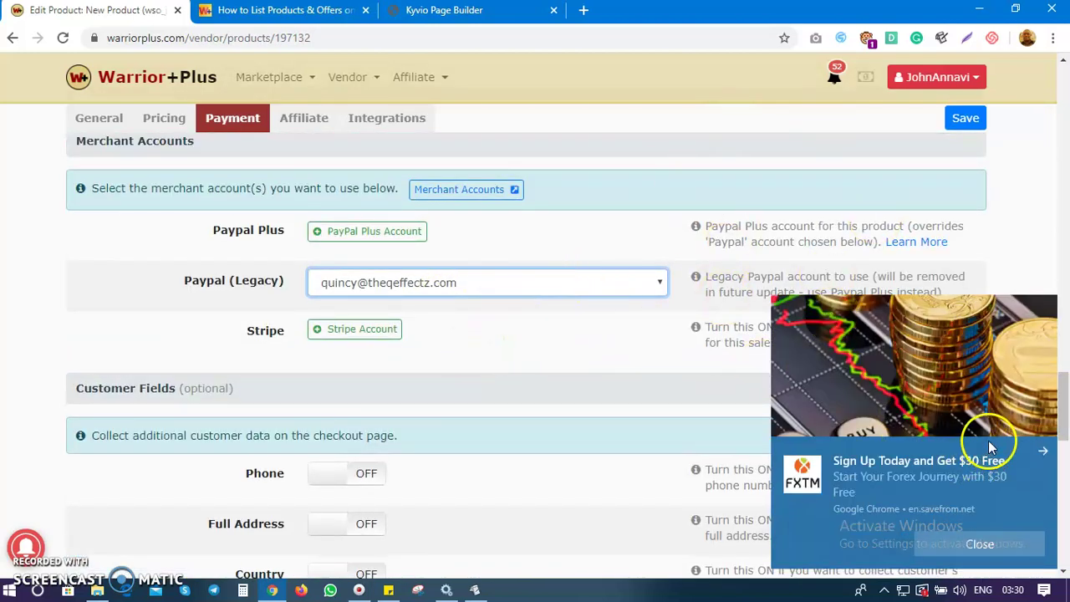
{"action": "left_click", "coordinate": [1043, 452]}
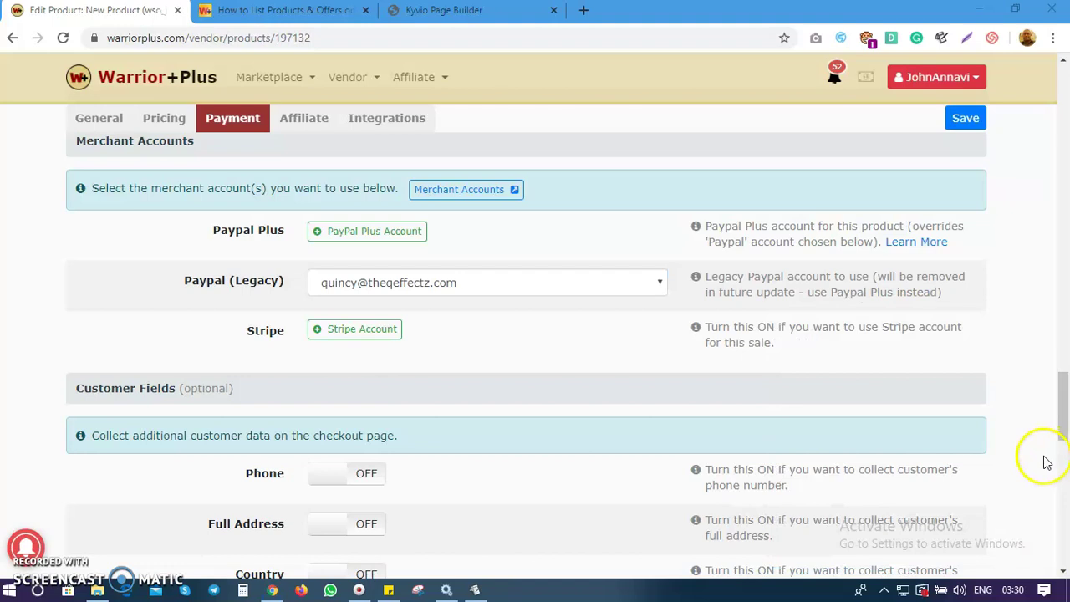
{"action": "left_click", "coordinate": [1041, 451]}
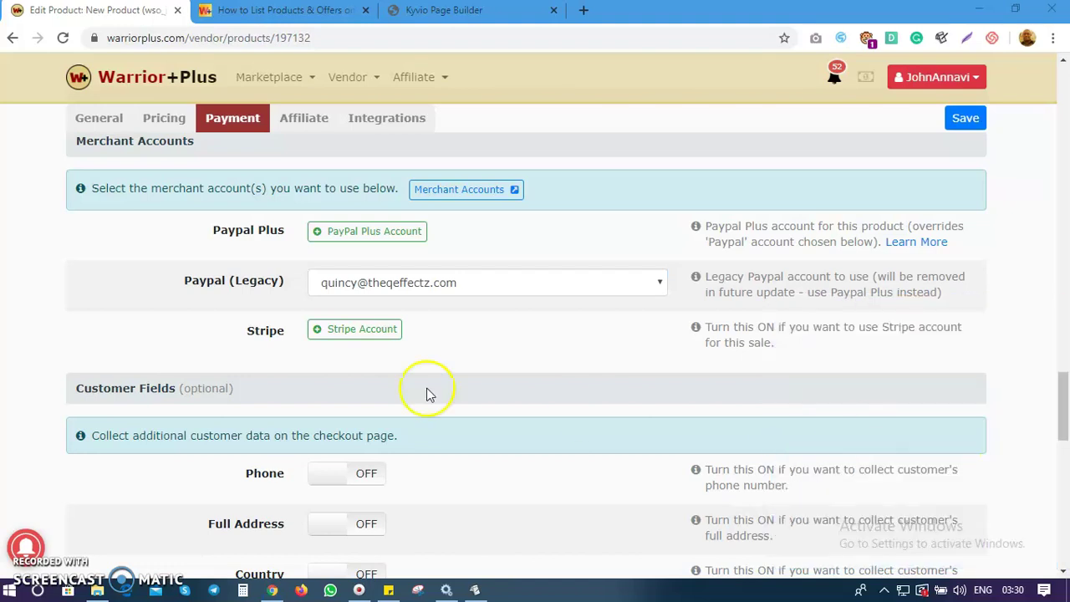
Step: Set the affiliate commission rate to a percentage of 50% and keep the WarriorPlus commission type as Percentage (%)
{"action": "scroll", "coordinate": [428, 393], "scroll_direction": "down", "scroll_amount": 3}
{"action": "scroll", "coordinate": [200, 239], "scroll_direction": "up", "scroll_amount": 1}
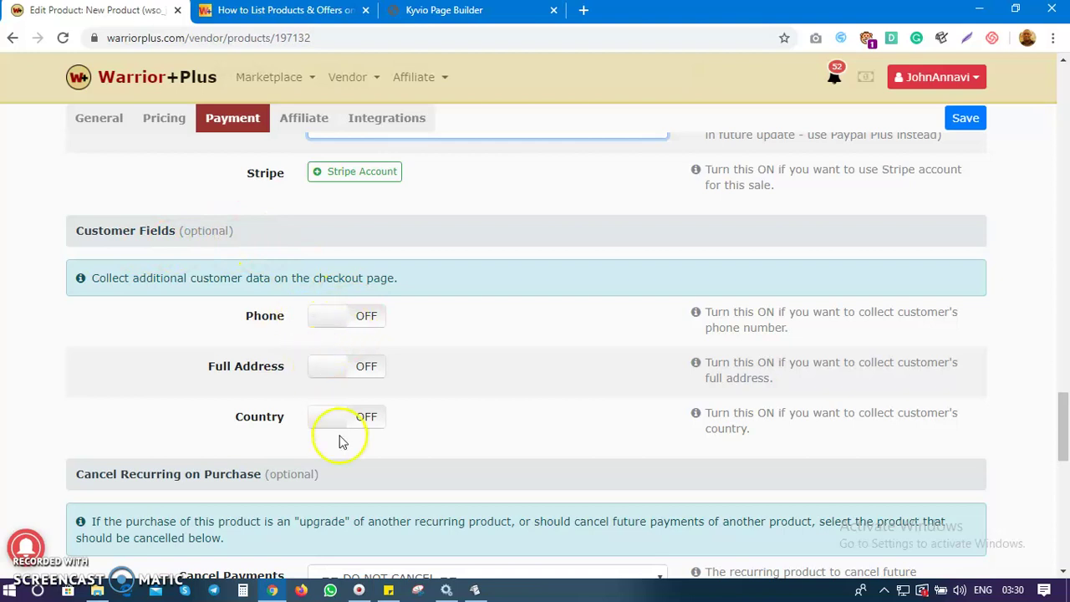
{"action": "scroll", "coordinate": [364, 391], "scroll_direction": "down", "scroll_amount": 4}
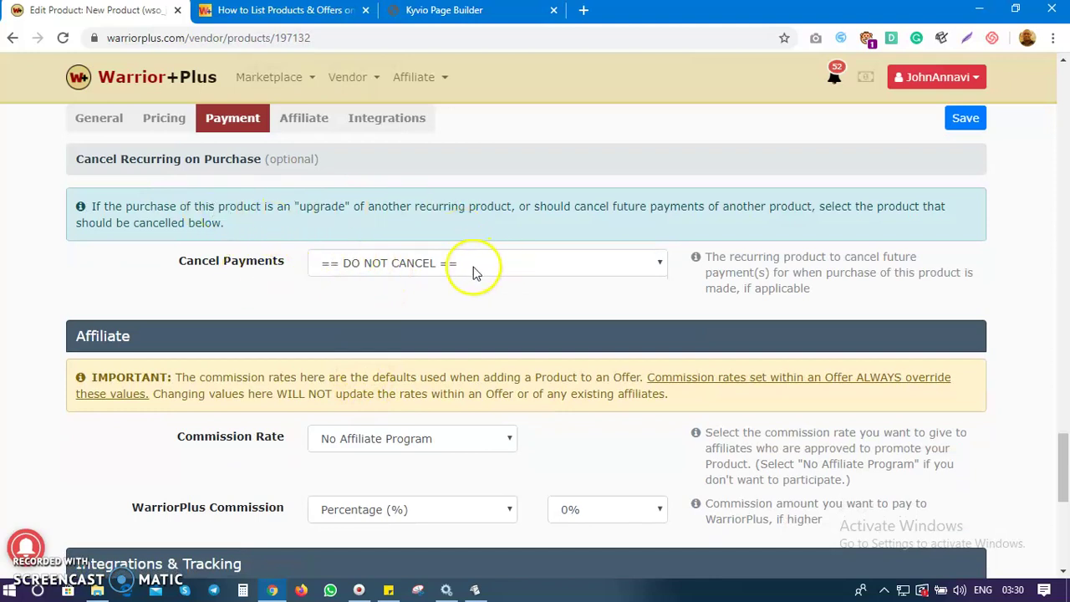
{"action": "scroll", "coordinate": [483, 329], "scroll_direction": "down", "scroll_amount": 1}
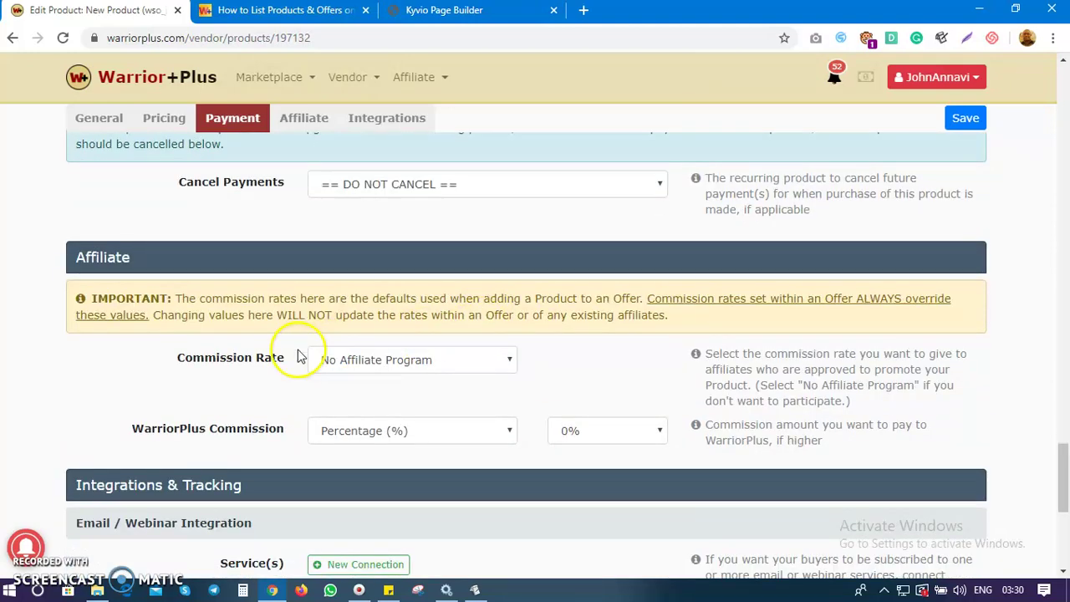
{"action": "scroll", "coordinate": [442, 357], "scroll_direction": "down", "scroll_amount": 1}
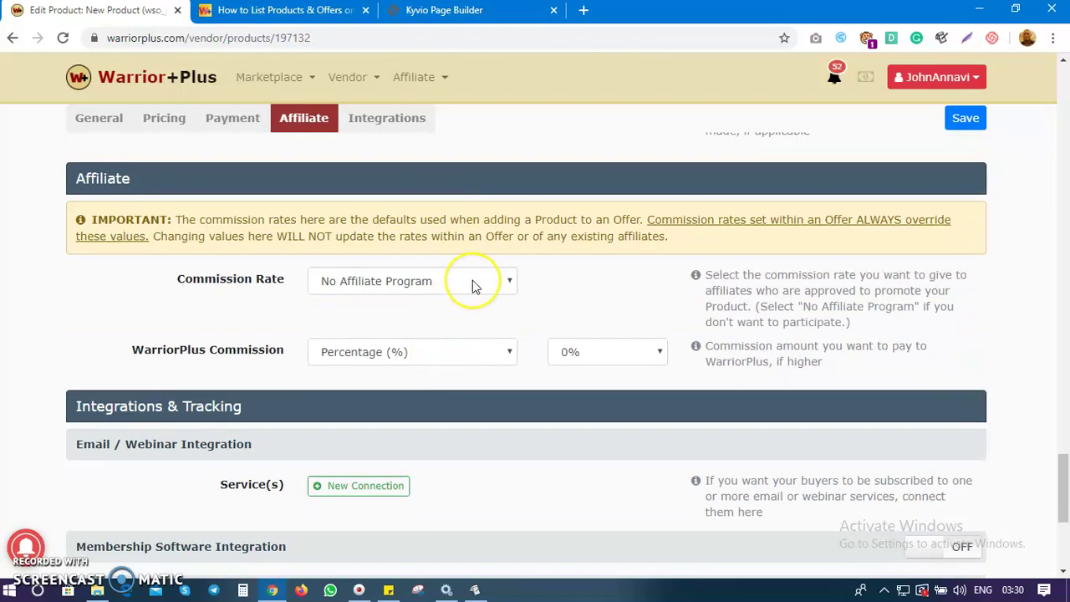
{"action": "left_click", "coordinate": [472, 284]}
{"action": "left_click", "coordinate": [442, 318]}
{"action": "left_click", "coordinate": [570, 283]}
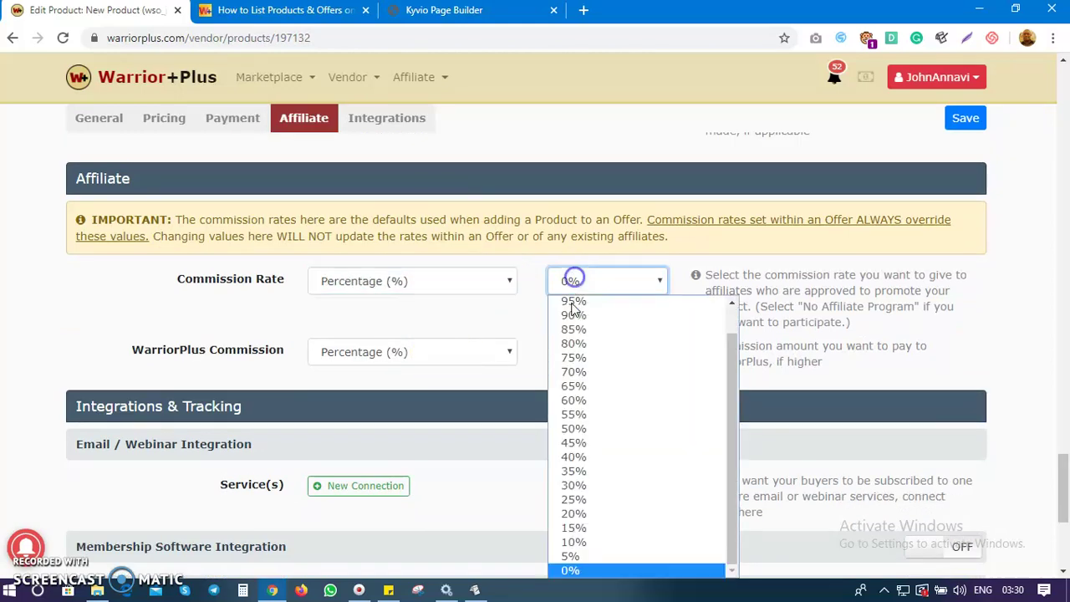
{"action": "left_click", "coordinate": [585, 431]}
{"action": "left_click", "coordinate": [430, 359]}
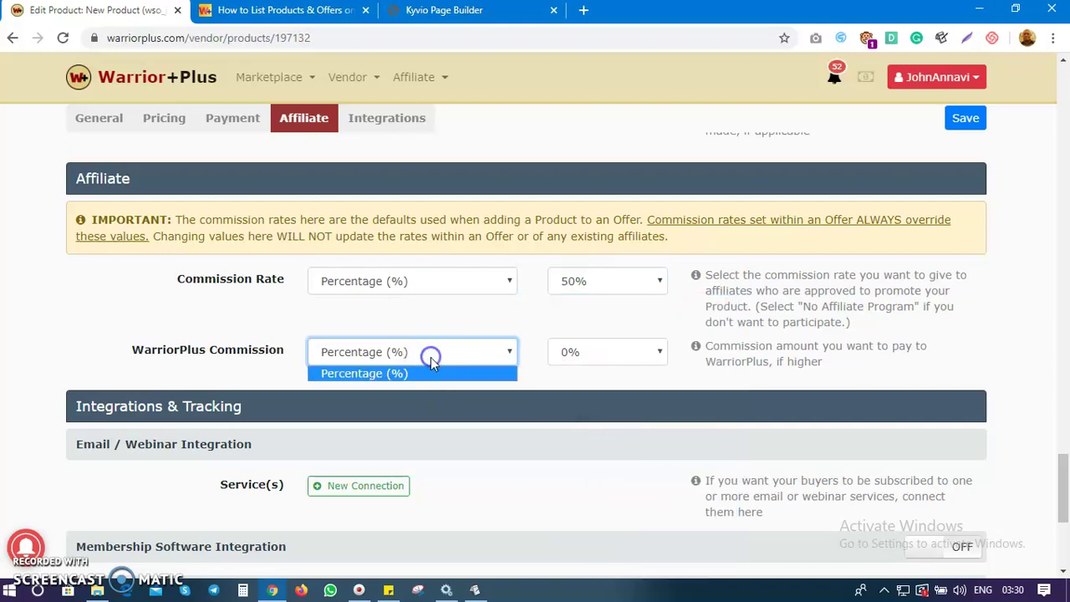
{"action": "left_click", "coordinate": [413, 374]}
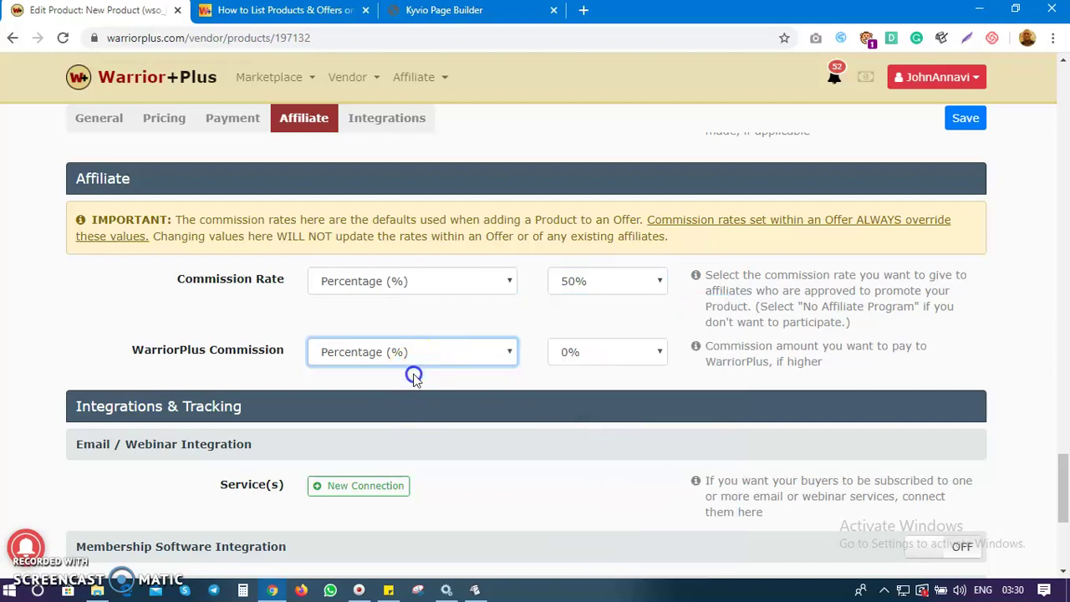
Step: Set the WarriorPlus commission percentage to 50%
{"action": "left_click", "coordinate": [627, 355]}
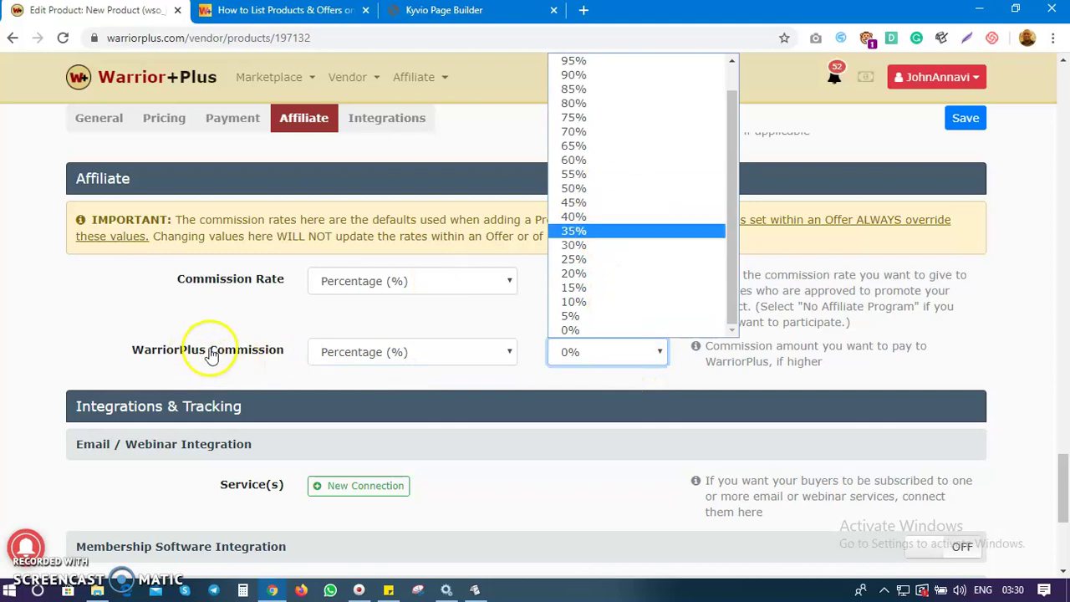
{"action": "left_click", "coordinate": [589, 187]}
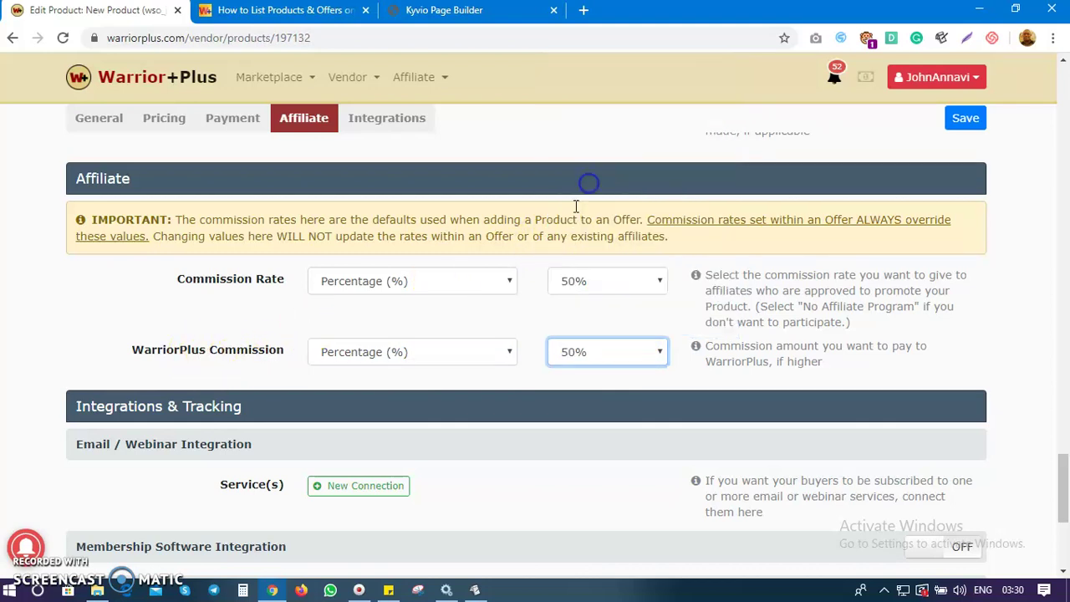
Step: Start a new email/webinar integration connection and choose GetResponse (WarriorPlus Buyers) as its service
{"action": "scroll", "coordinate": [414, 408], "scroll_direction": "down", "scroll_amount": 2}
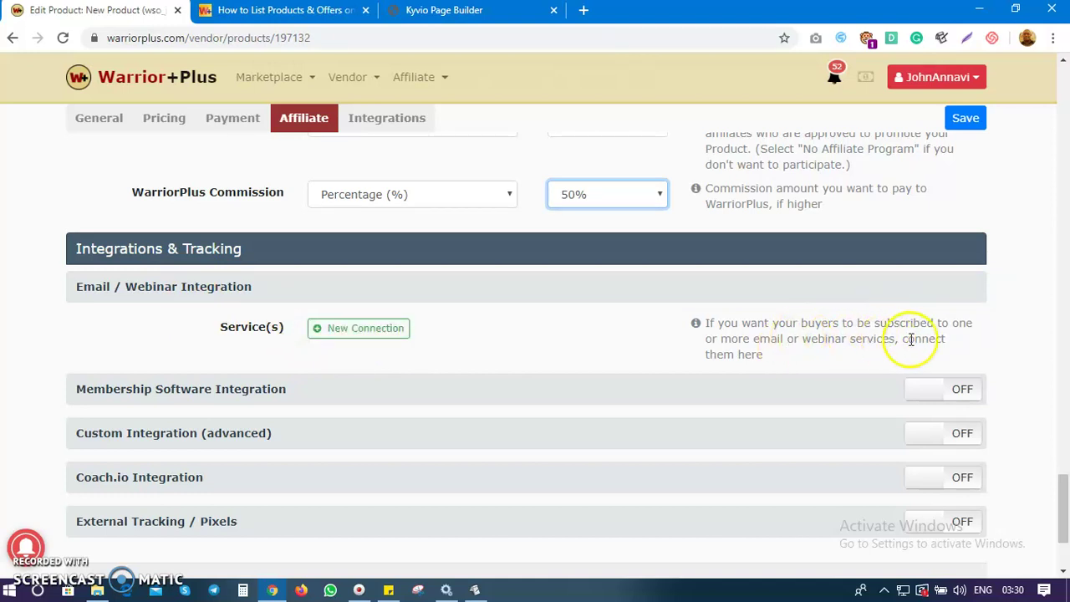
{"action": "left_click", "coordinate": [356, 329]}
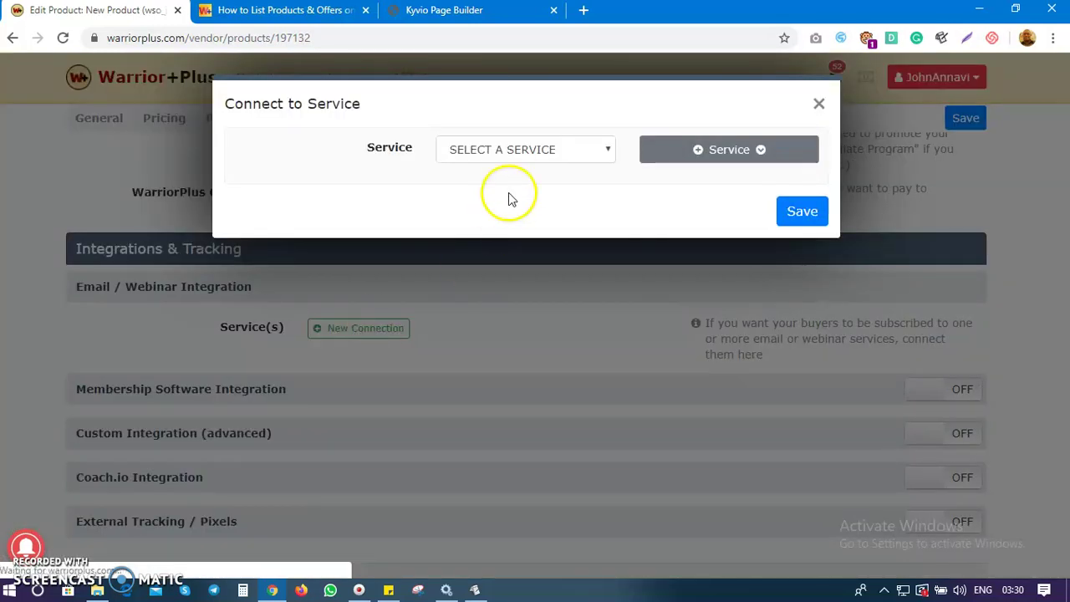
{"action": "left_click", "coordinate": [519, 152]}
{"action": "left_click", "coordinate": [518, 151]}
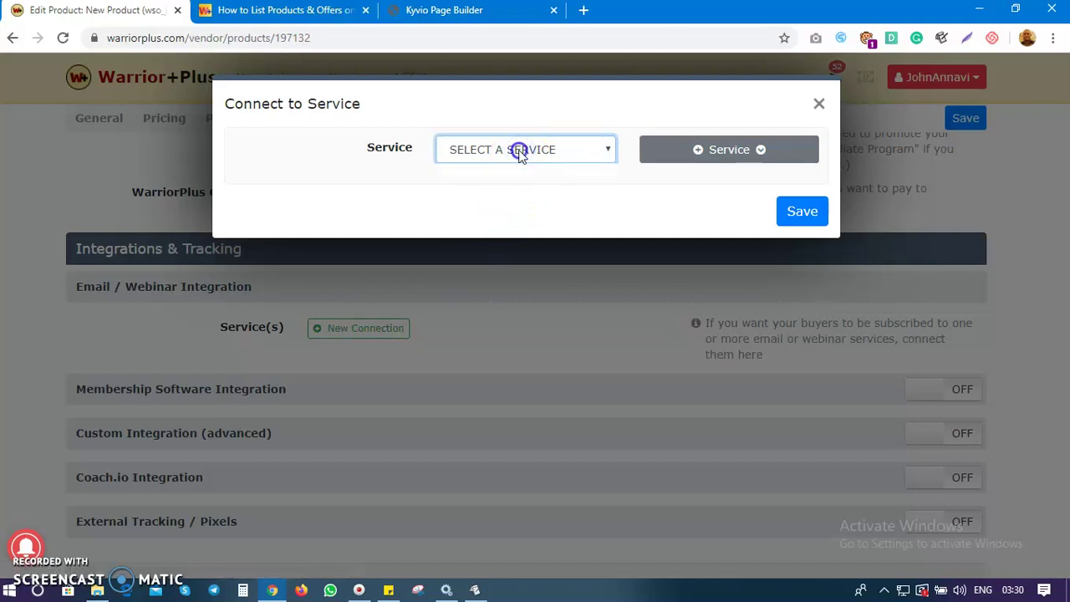
{"action": "left_click", "coordinate": [519, 152]}
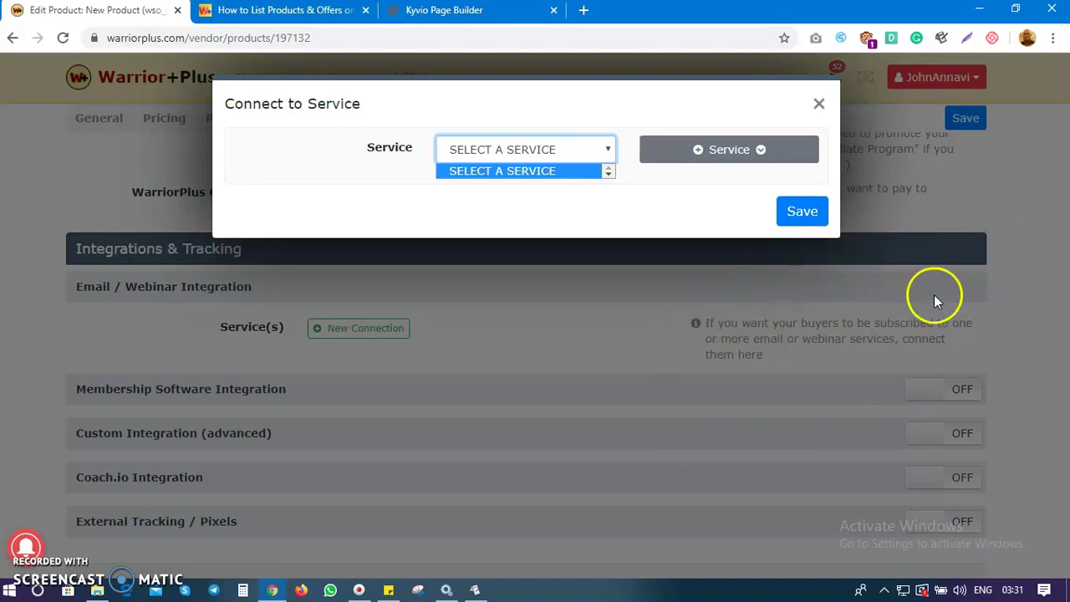
{"action": "left_click", "coordinate": [596, 157]}
{"action": "left_click", "coordinate": [595, 154]}
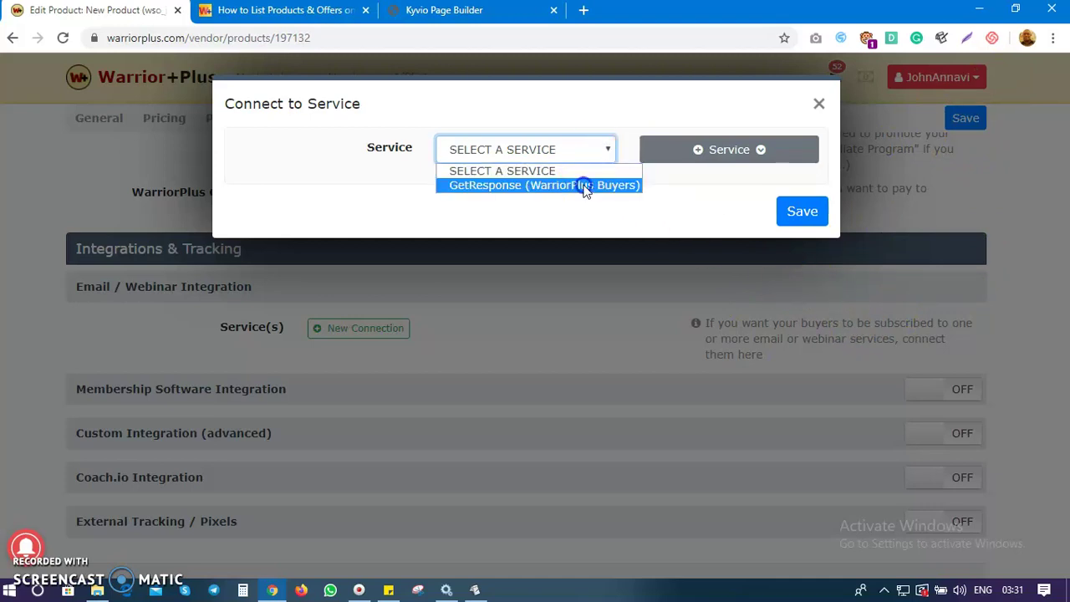
{"action": "left_click", "coordinate": [583, 185]}
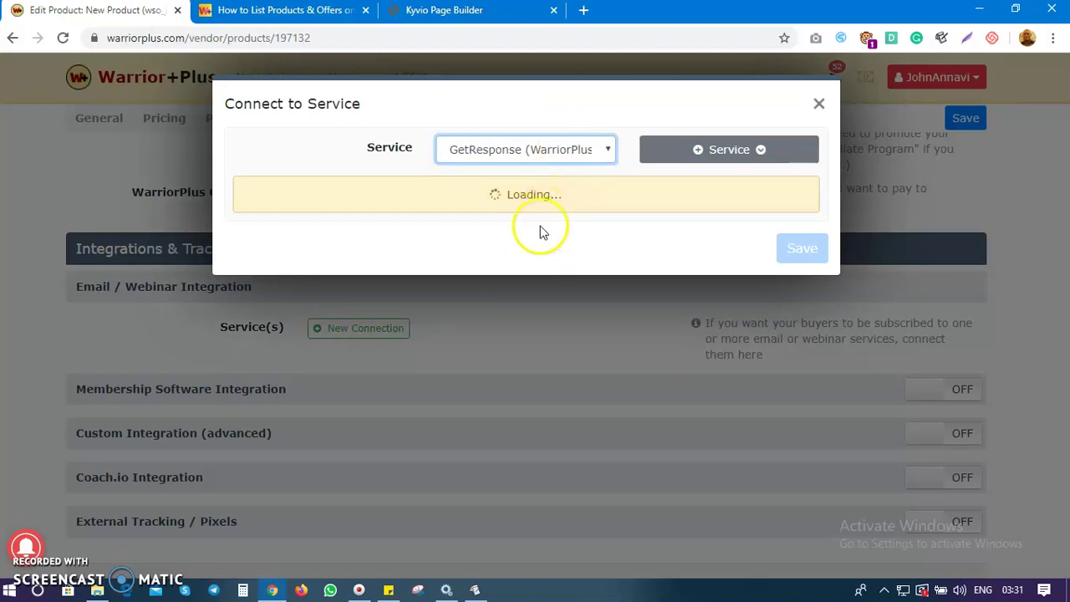
Step: Assign the onlinemonthlyincome list to the GetResponse connection, leave the optional tag empty, and save the connection
{"action": "left_click", "coordinate": [543, 191]}
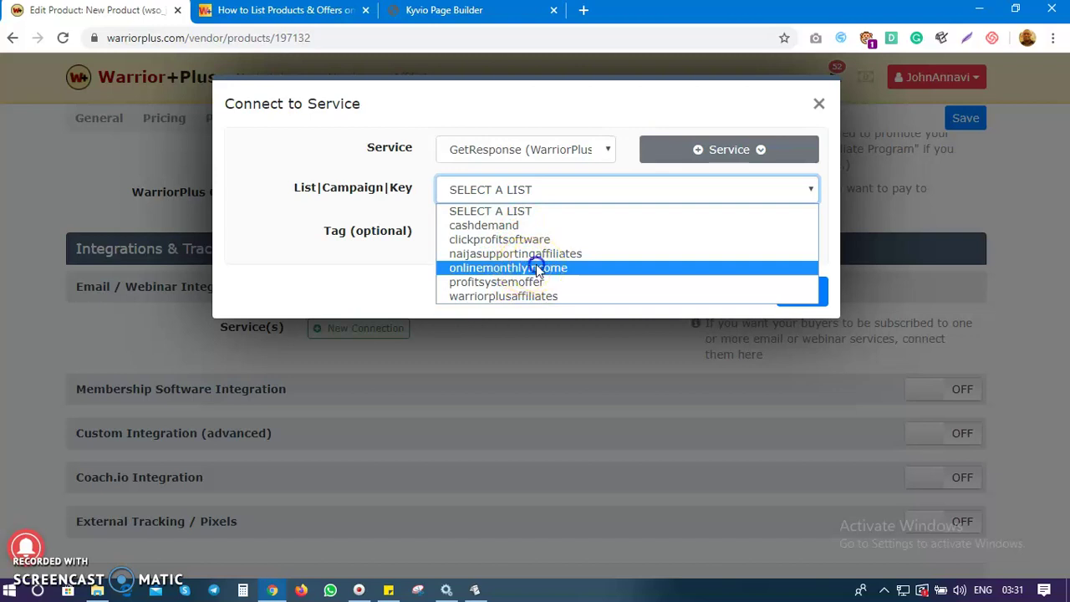
{"action": "left_click", "coordinate": [537, 269]}
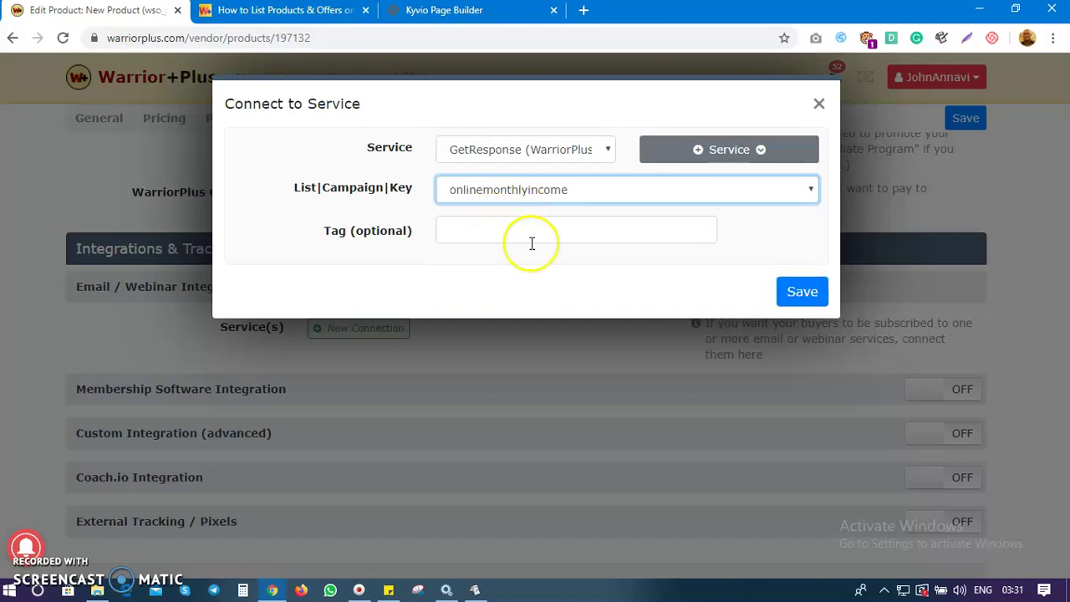
{"action": "left_click", "coordinate": [801, 293]}
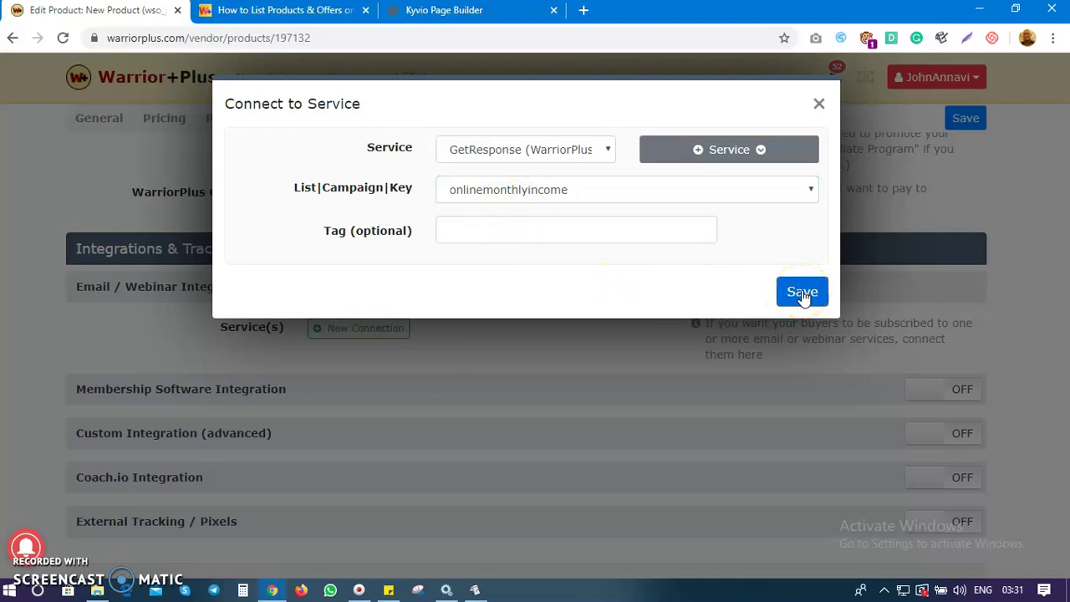